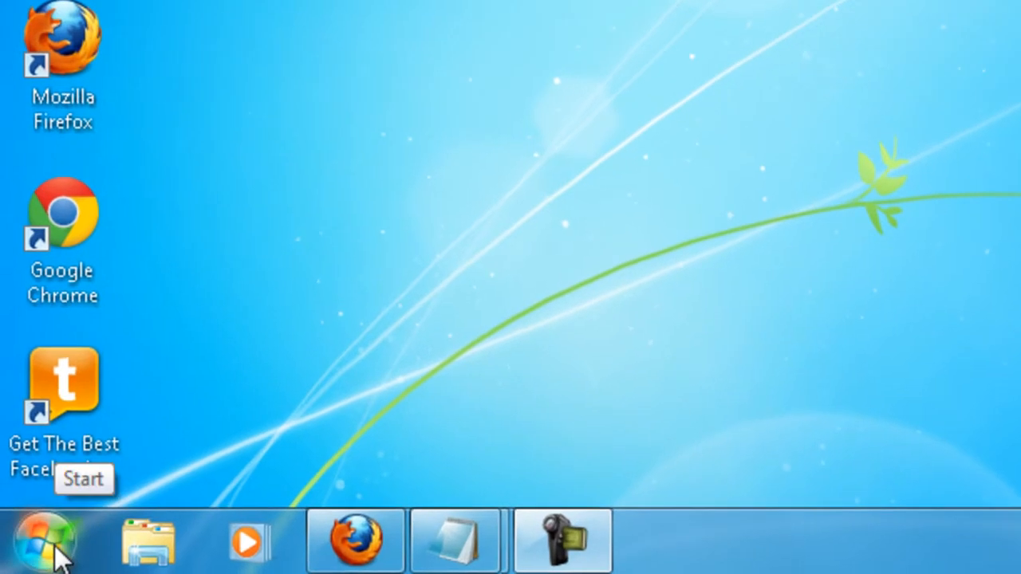
Step: Open Task Scheduler from the System Tools accessories
click(59, 556)
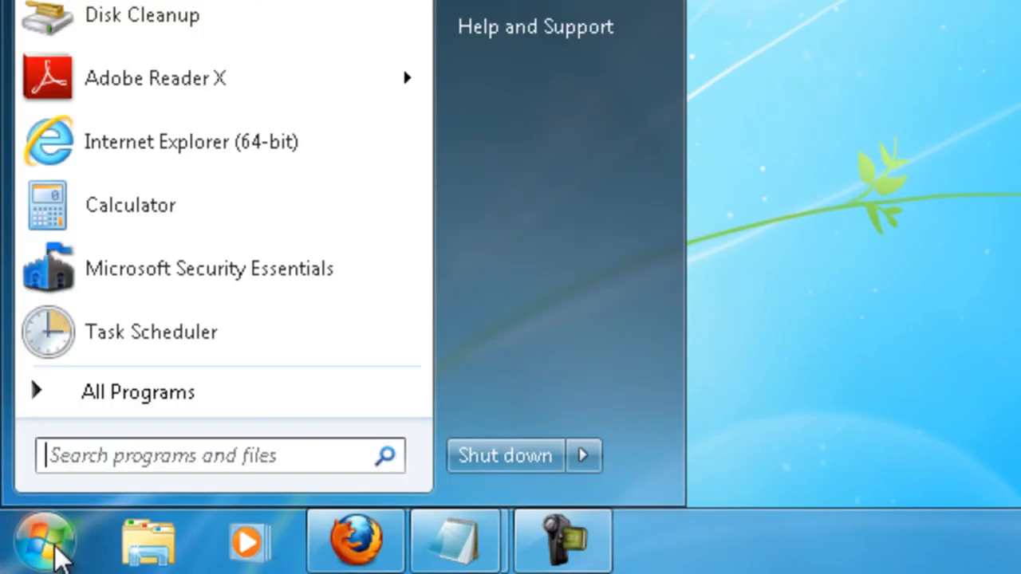
click(115, 395)
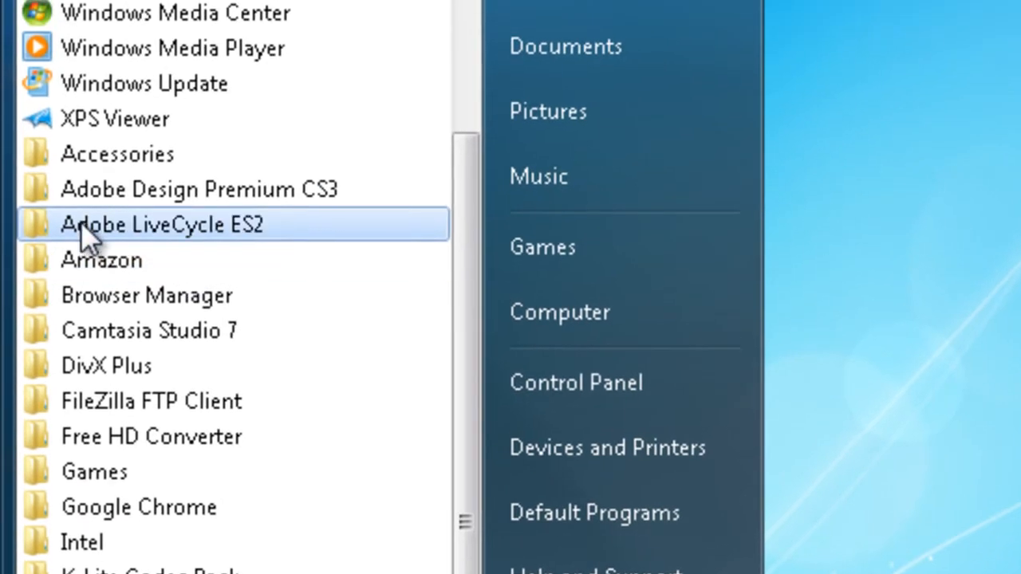
click(126, 164)
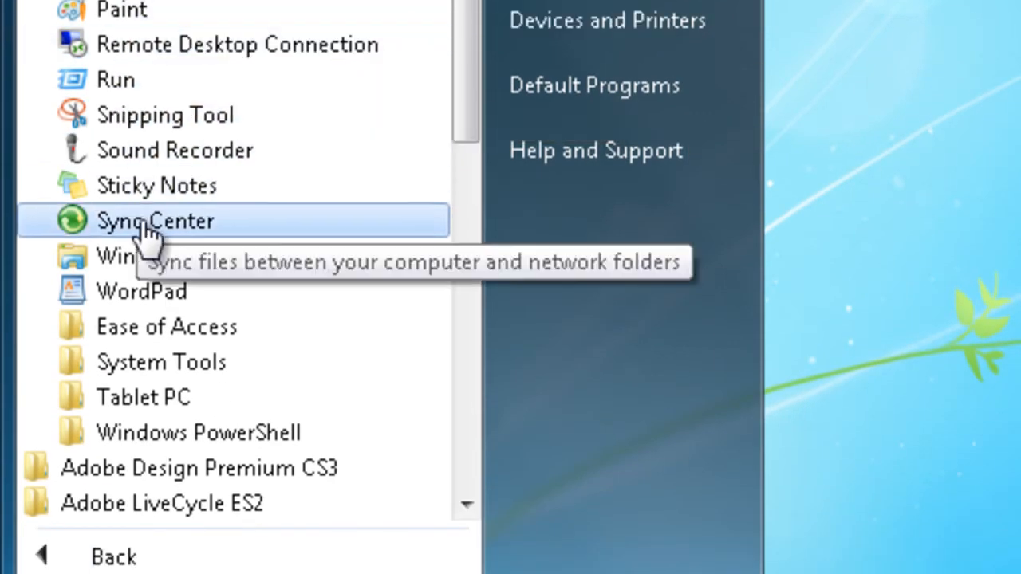
click(142, 366)
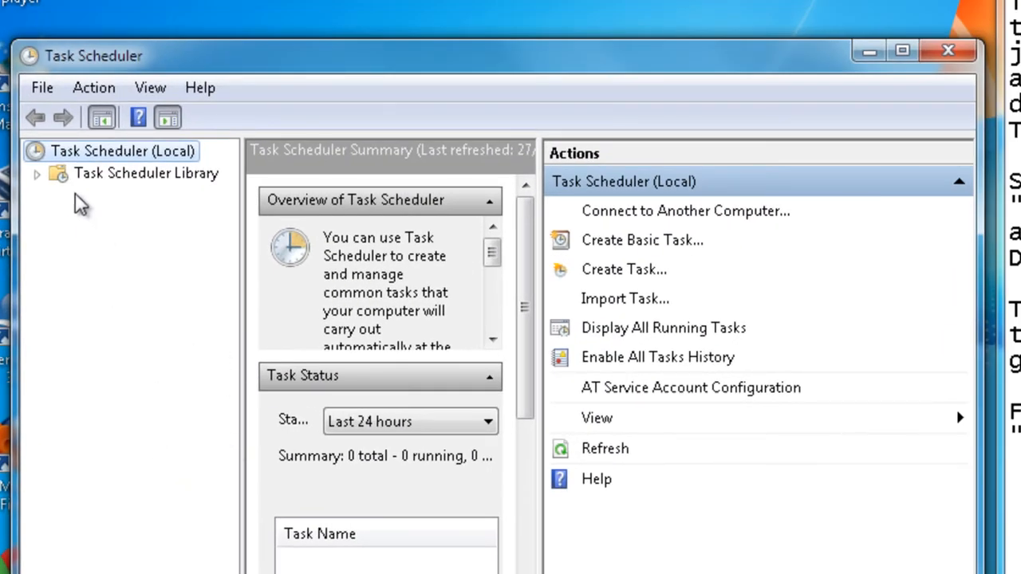
Step: Start a new basic task named "disk cleanup" with the description "clean drive of unwanted files"
click(94, 88)
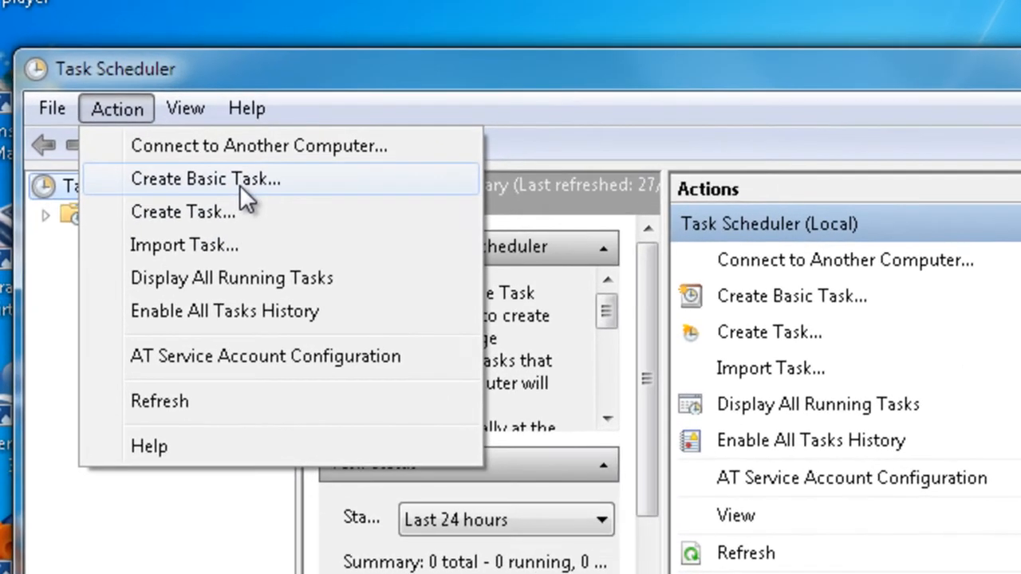
click(238, 185)
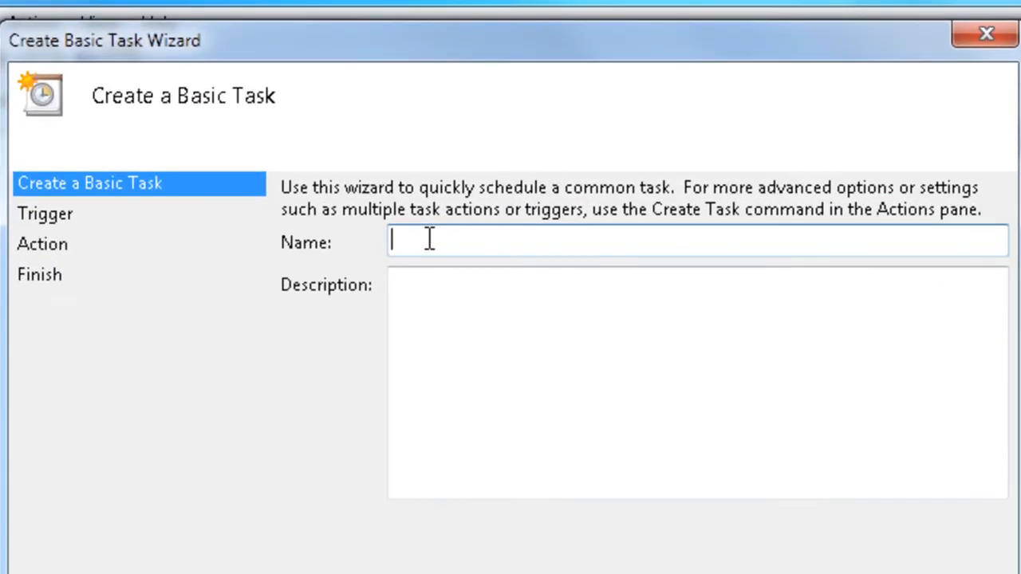
text(disk cleanup)
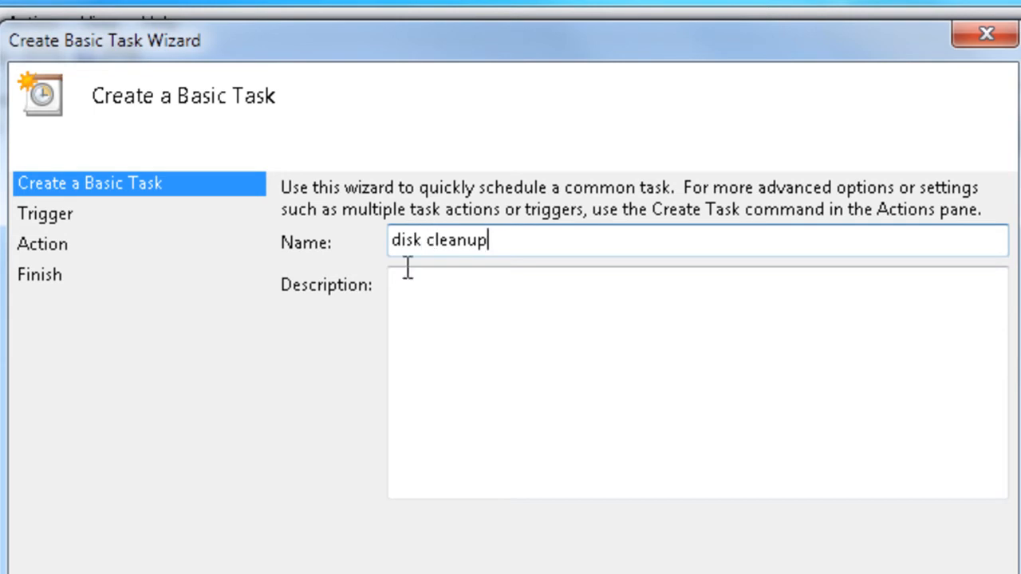
click(428, 292)
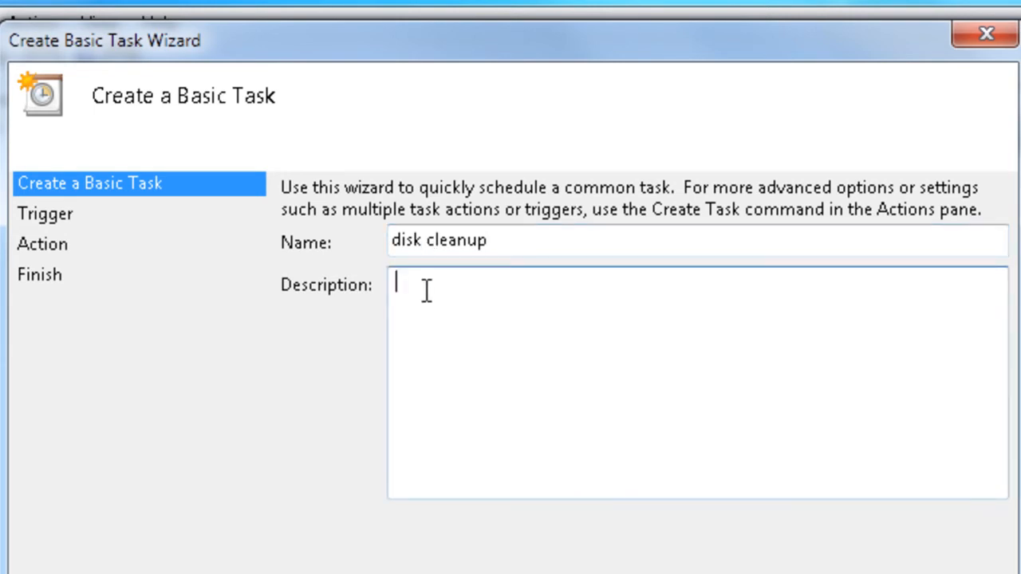
text(clean drive of u)
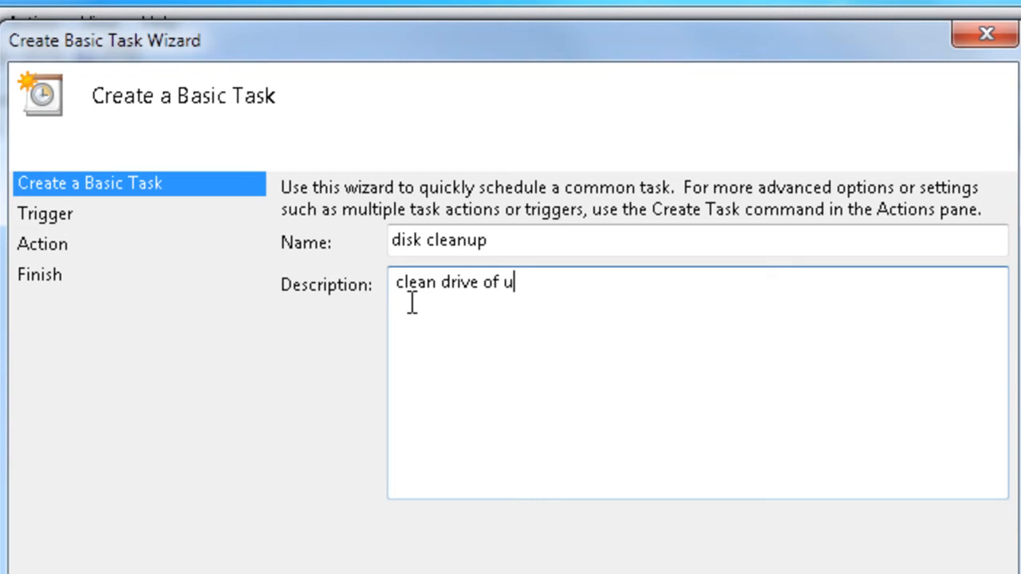
text(nwanted )
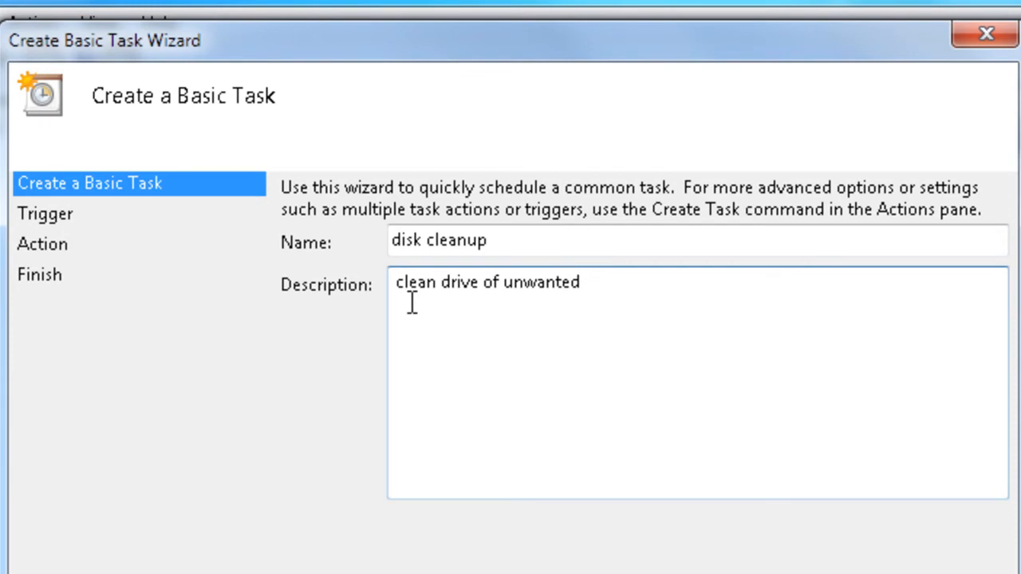
text(files)
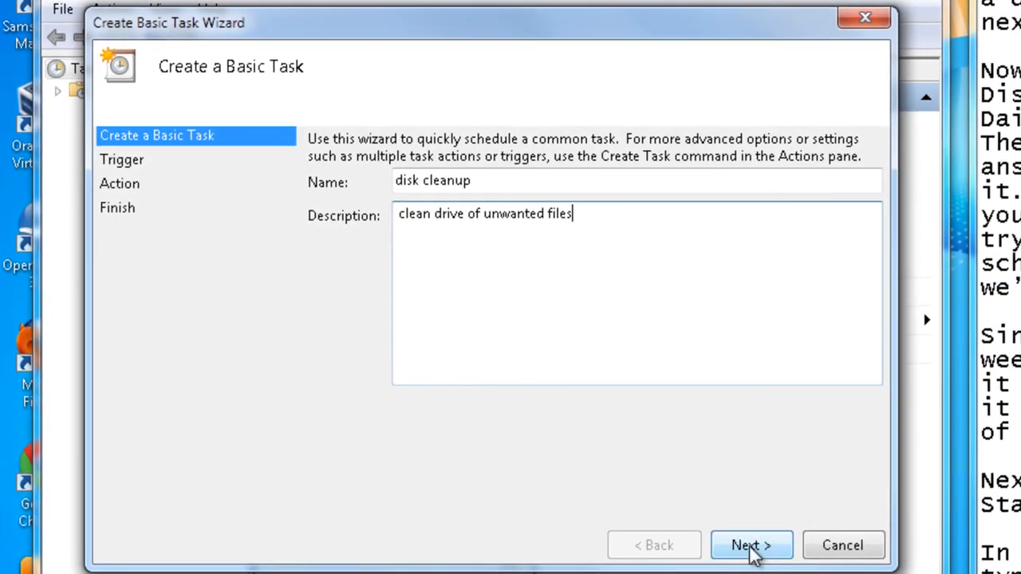
click(751, 547)
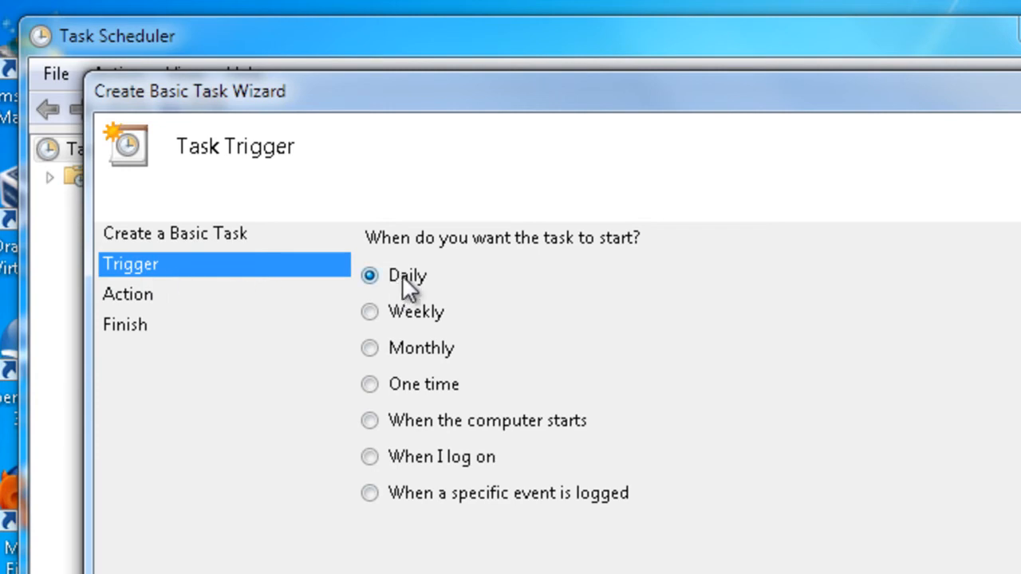
click(369, 311)
click(369, 348)
click(370, 384)
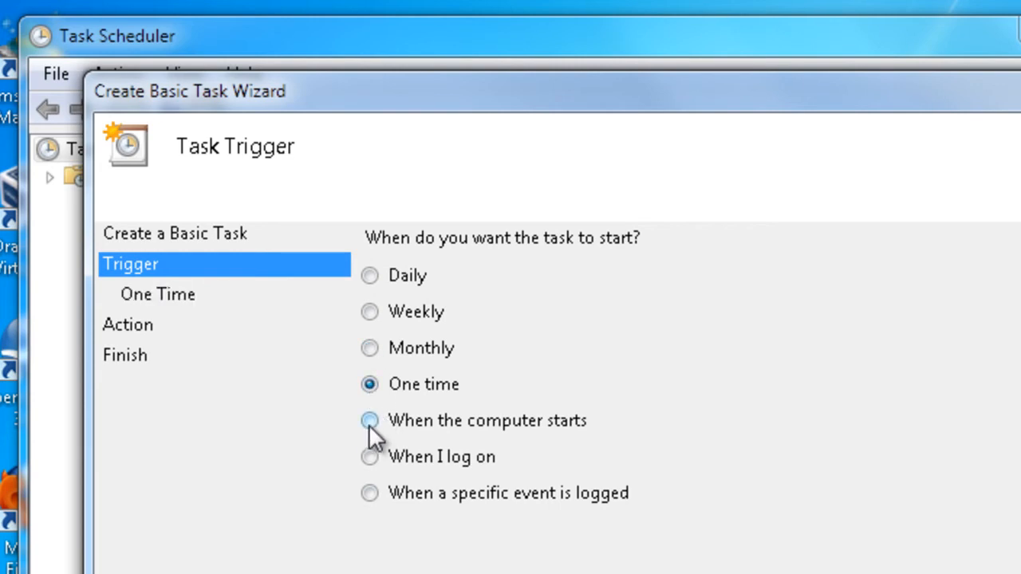
click(373, 418)
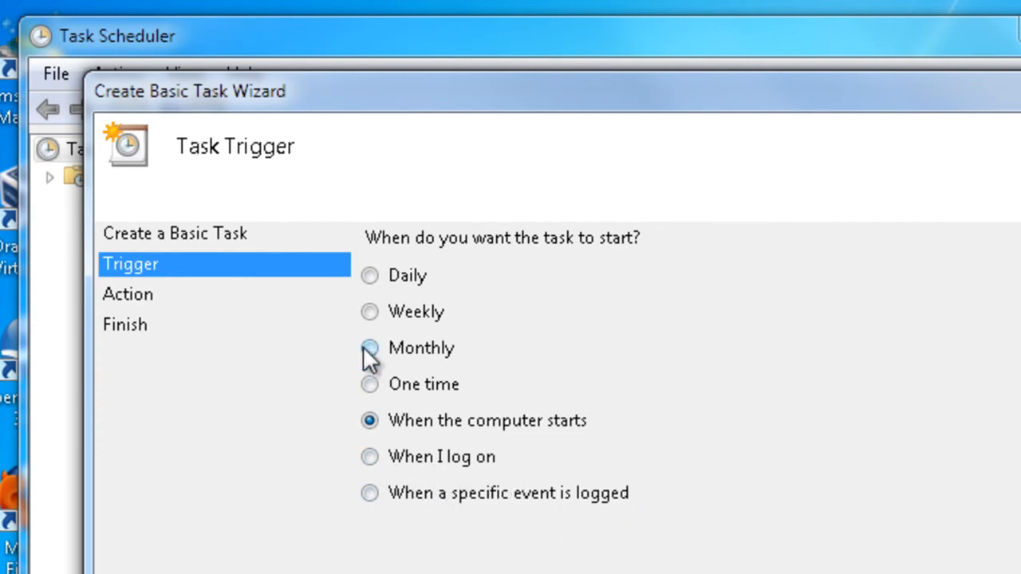
Step: Set the task's trigger to daily, starting at 20:00:00 and synchronized across time zones
click(370, 277)
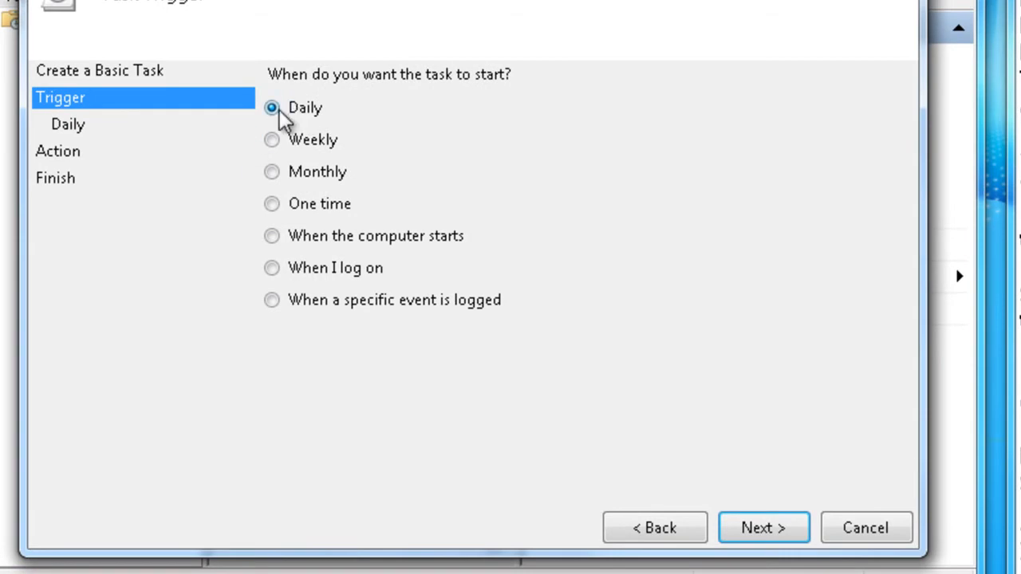
click(775, 532)
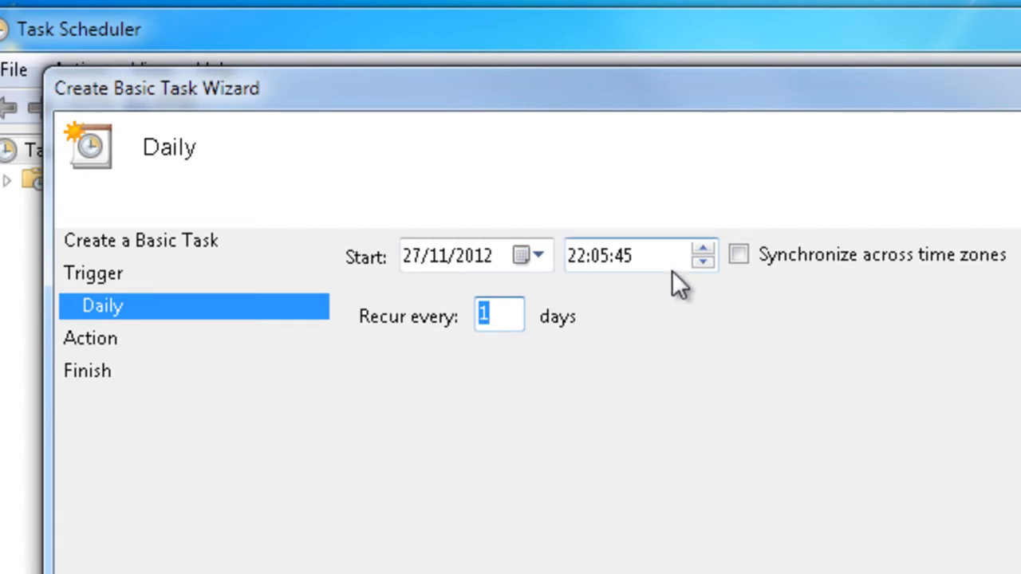
click(586, 257)
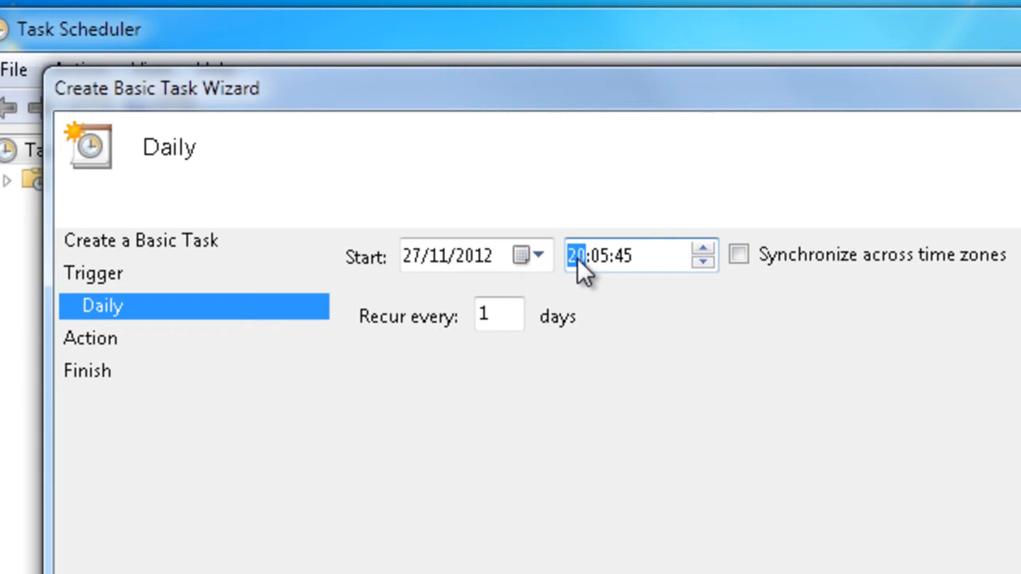
key(Right)
key(Right)
key(Left)
key(Right)
text(00)
click(740, 256)
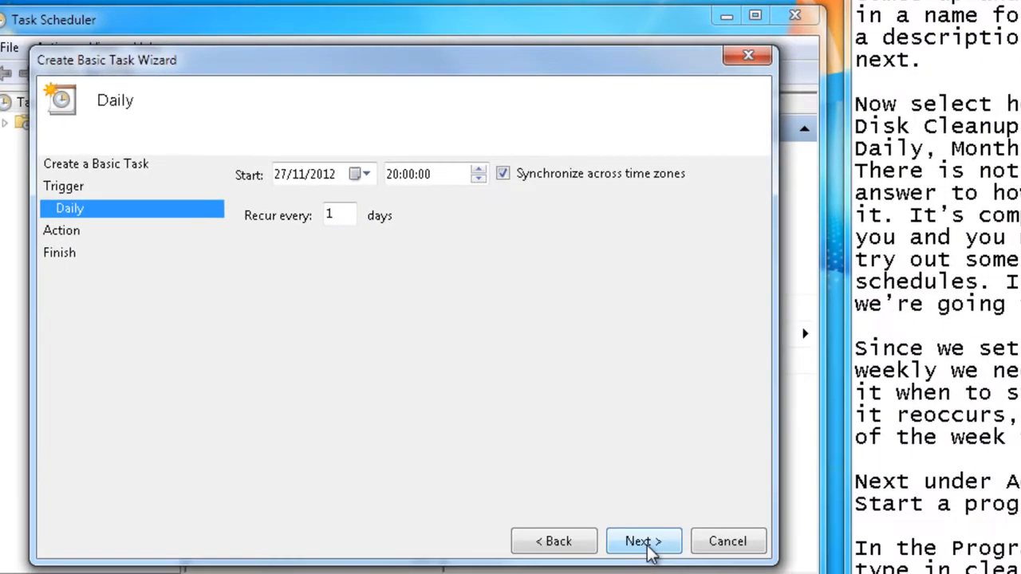
click(647, 546)
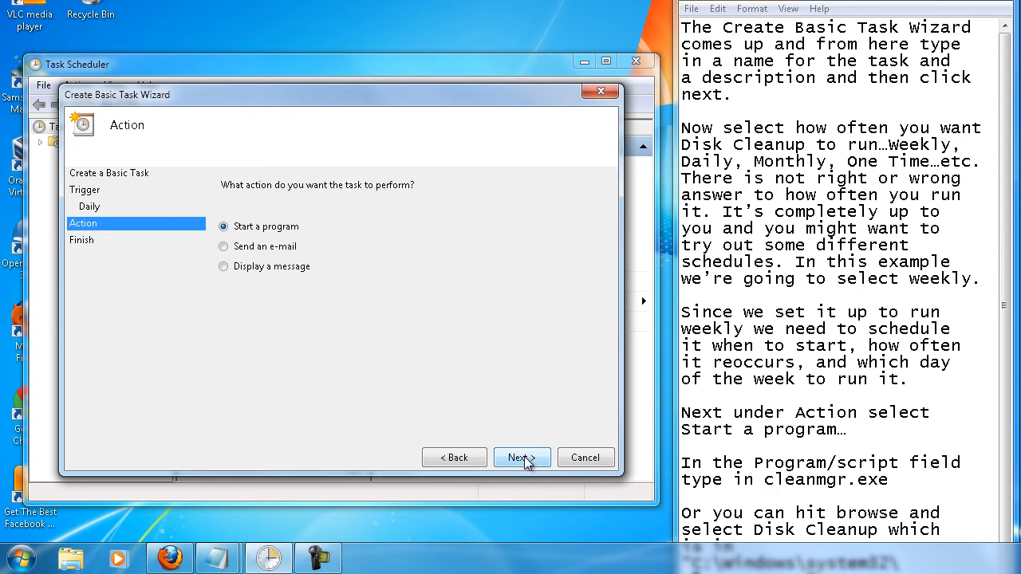
Step: Have the task start the program cleanmgr.exe with the argument sagerun:1, and finish creating the task
click(523, 458)
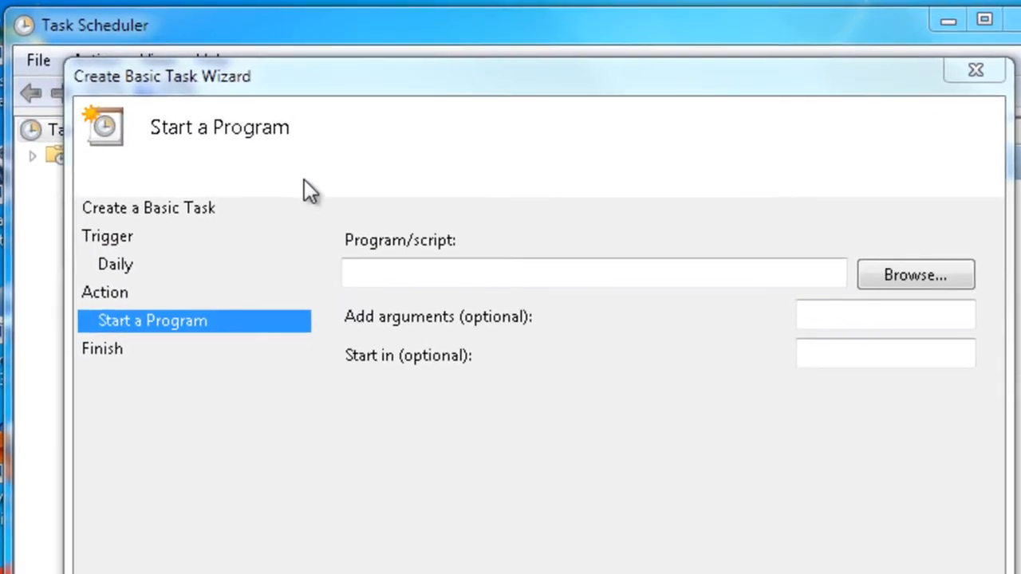
click(375, 270)
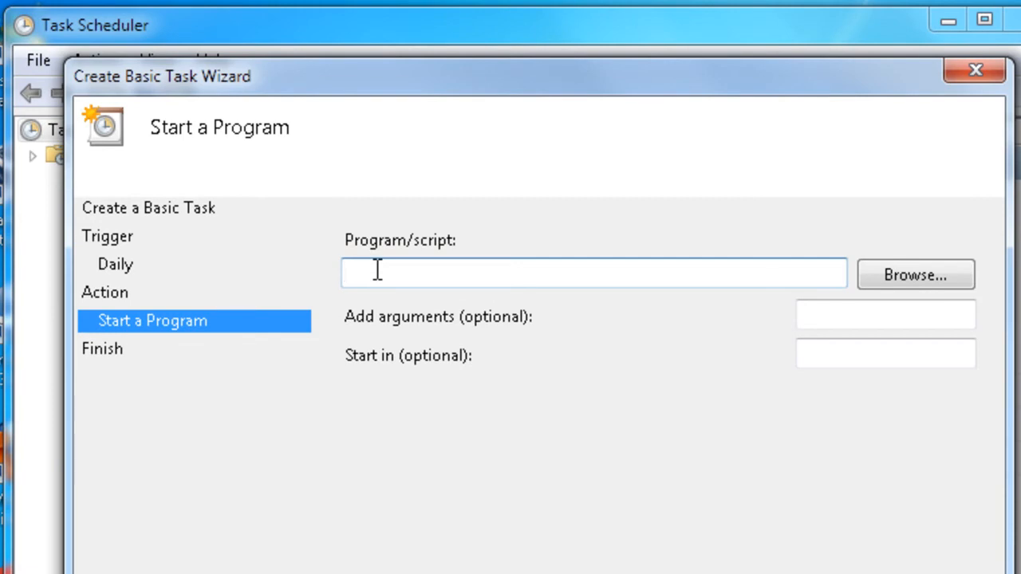
text(cleanmgr.exe)
click(832, 319)
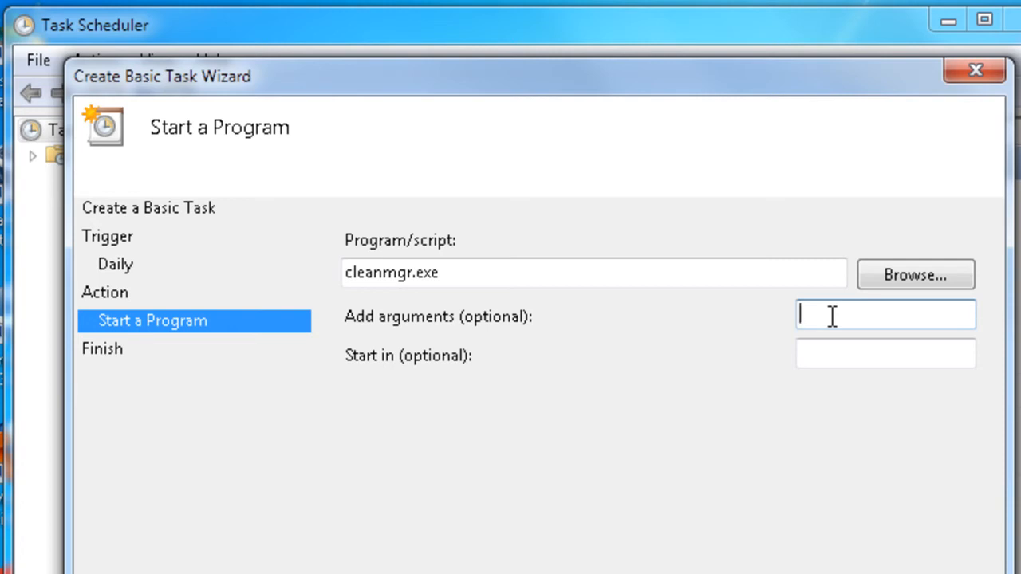
text(sagerun:1)
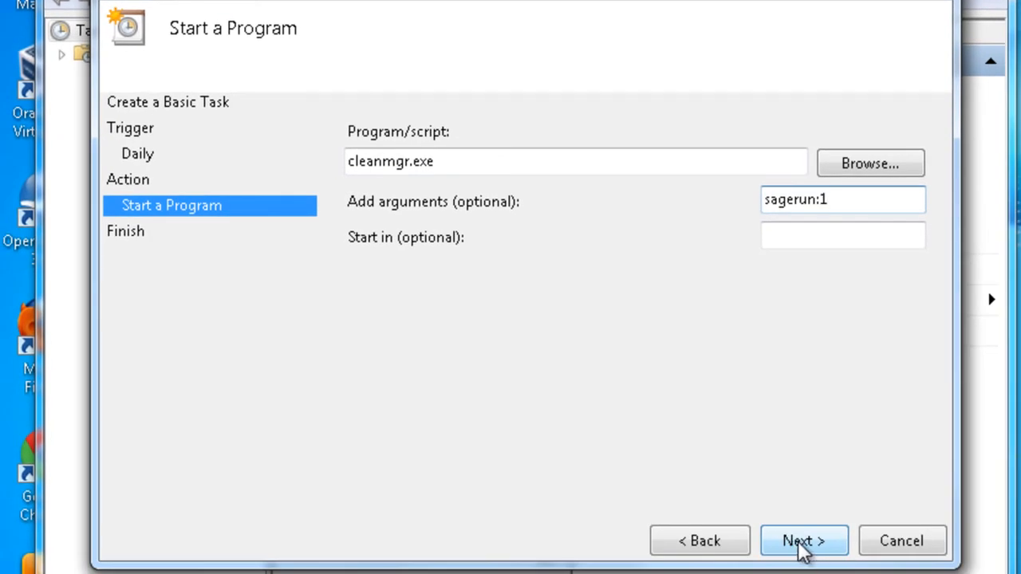
click(801, 542)
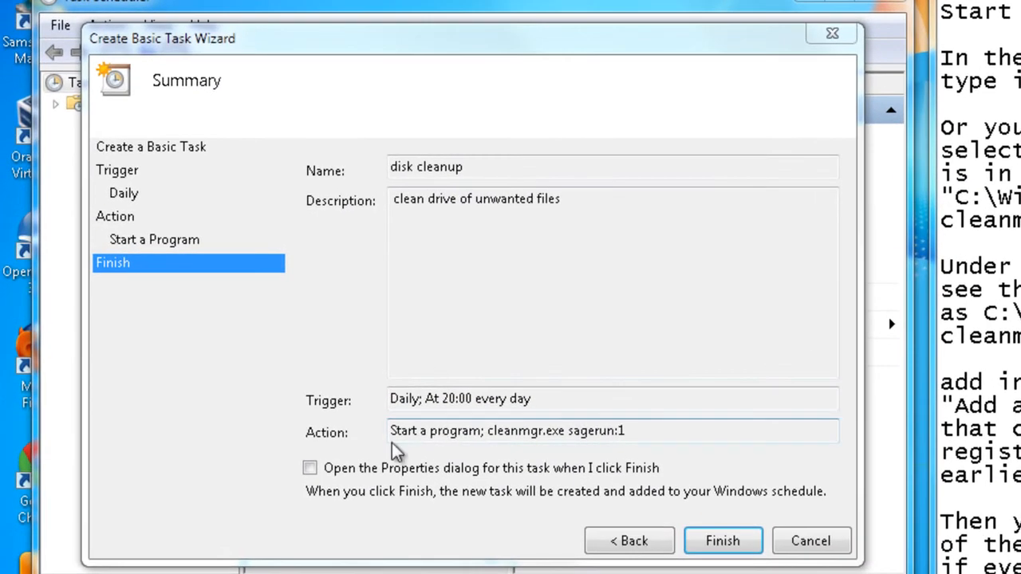
click(723, 541)
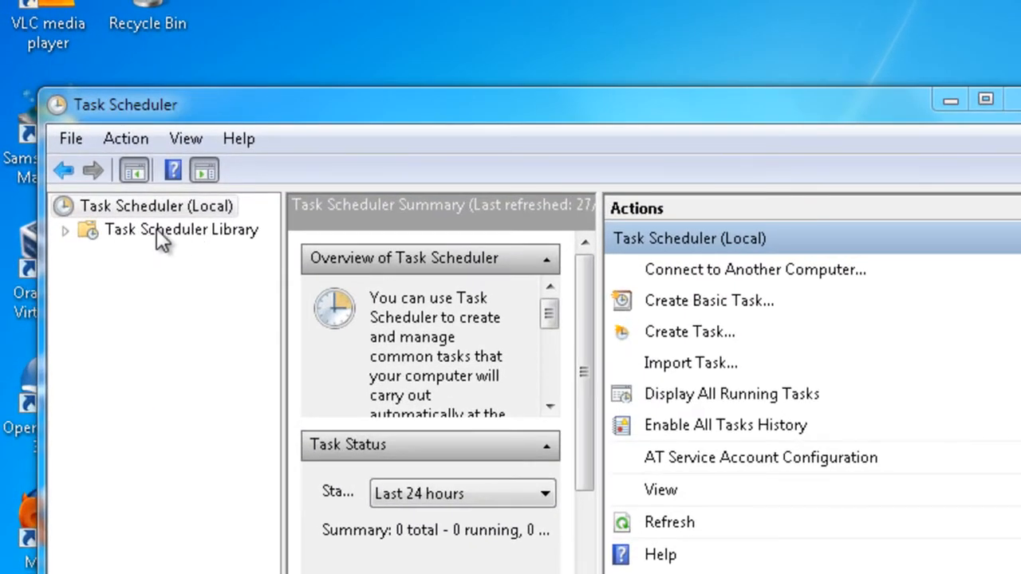
Step: Examine the general details and security options of the disk cleanup task in the Task Scheduler Library, widening the window
click(202, 231)
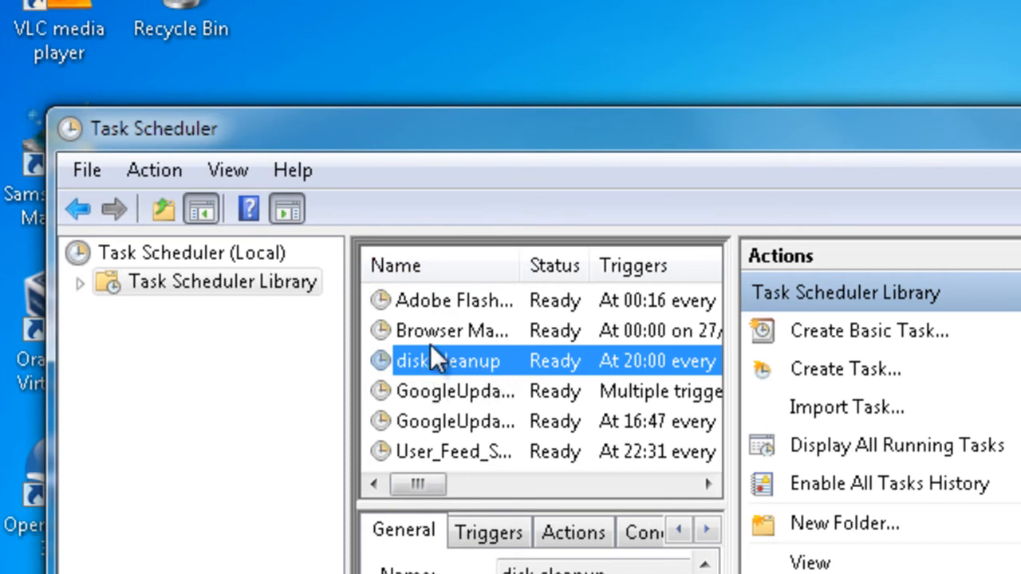
click(498, 365)
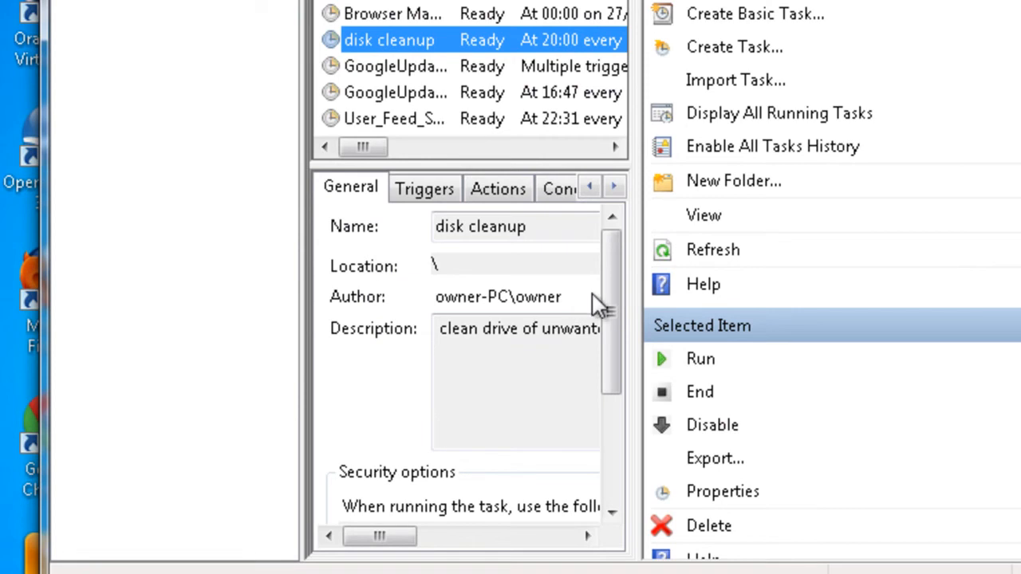
drag(611, 313, 614, 433)
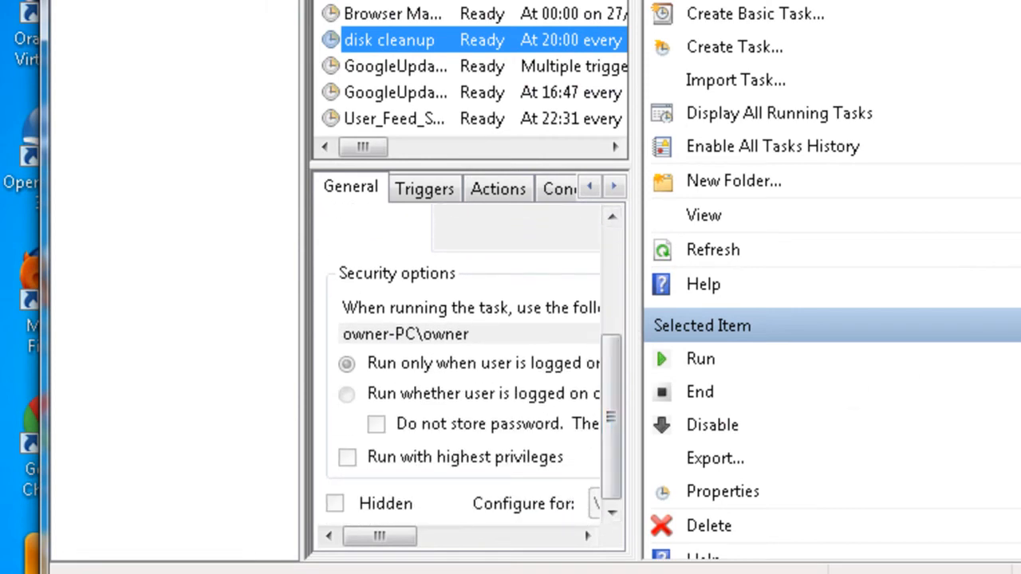
drag(636, 359, 1020, 359)
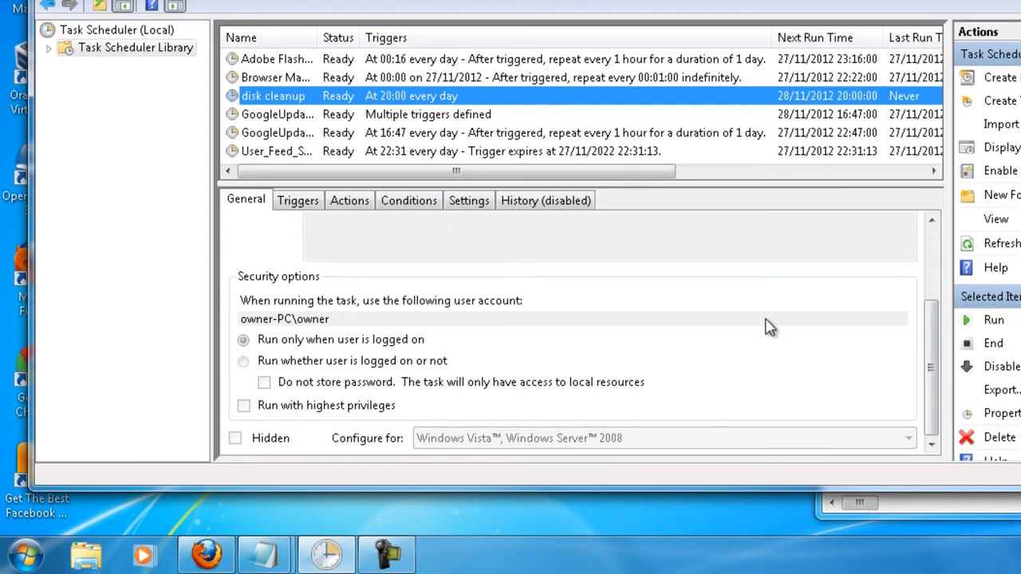
drag(926, 341, 933, 239)
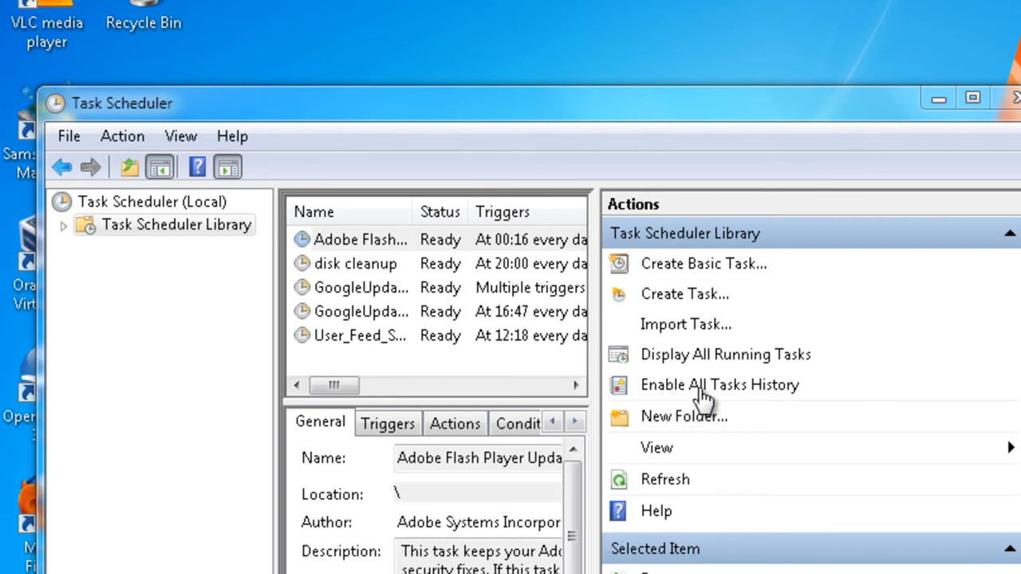
Step: Widen the Task Scheduler window and enable history for all tasks
drag(1018, 462, 1020, 463)
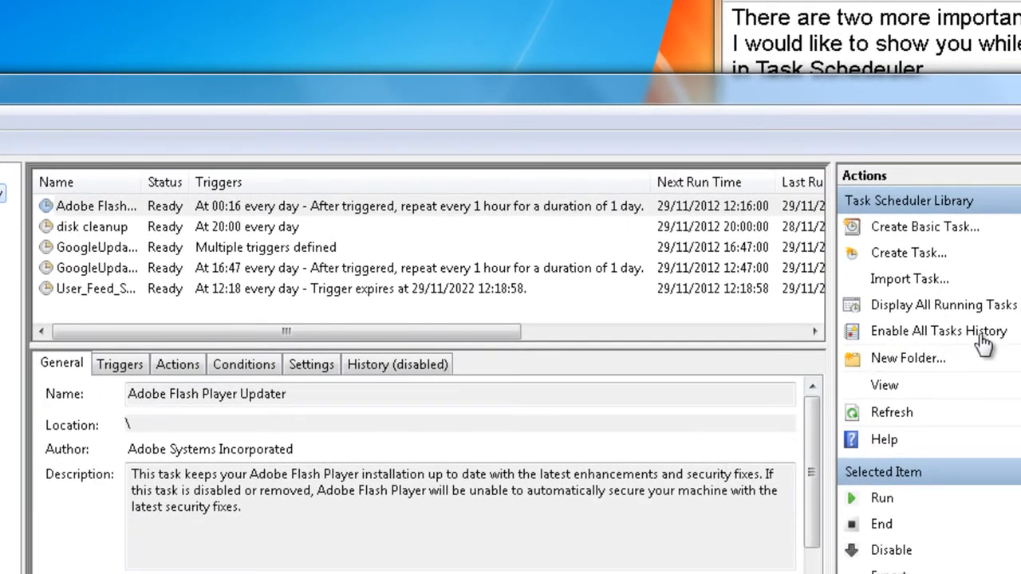
click(888, 339)
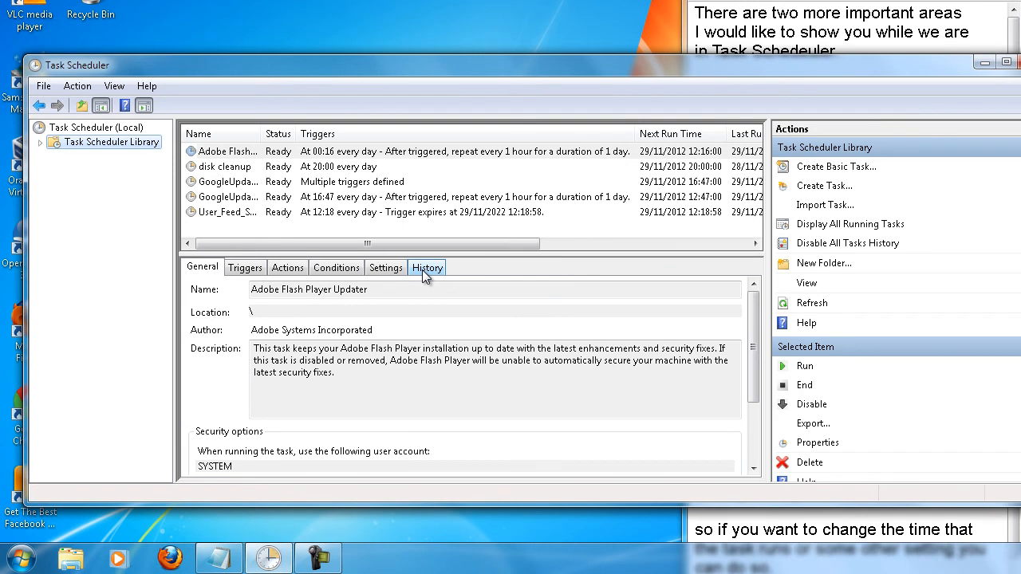
Step: Show the history of the disk cleanup task and widen its Task Category column to read the full event names
click(424, 269)
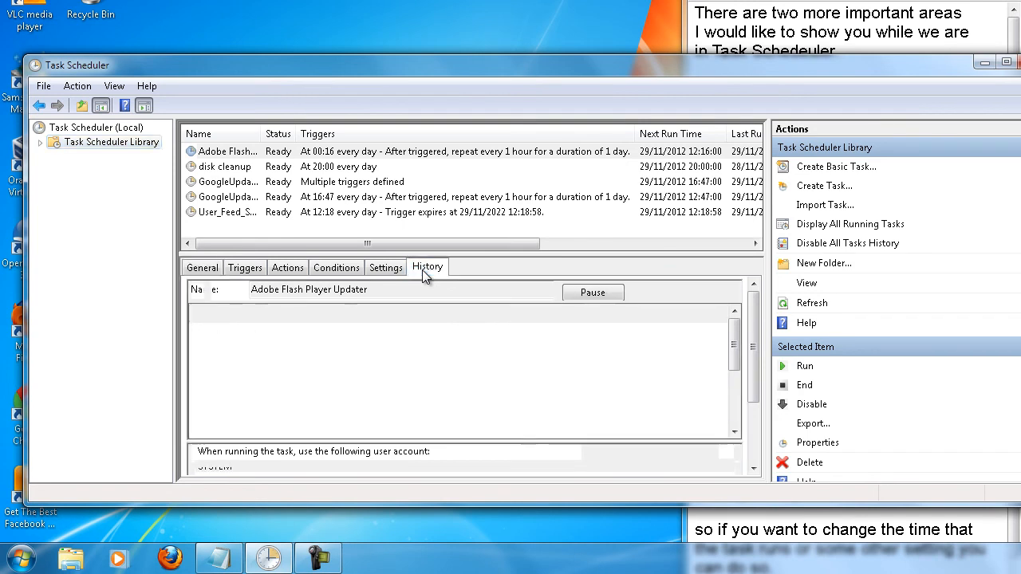
click(225, 169)
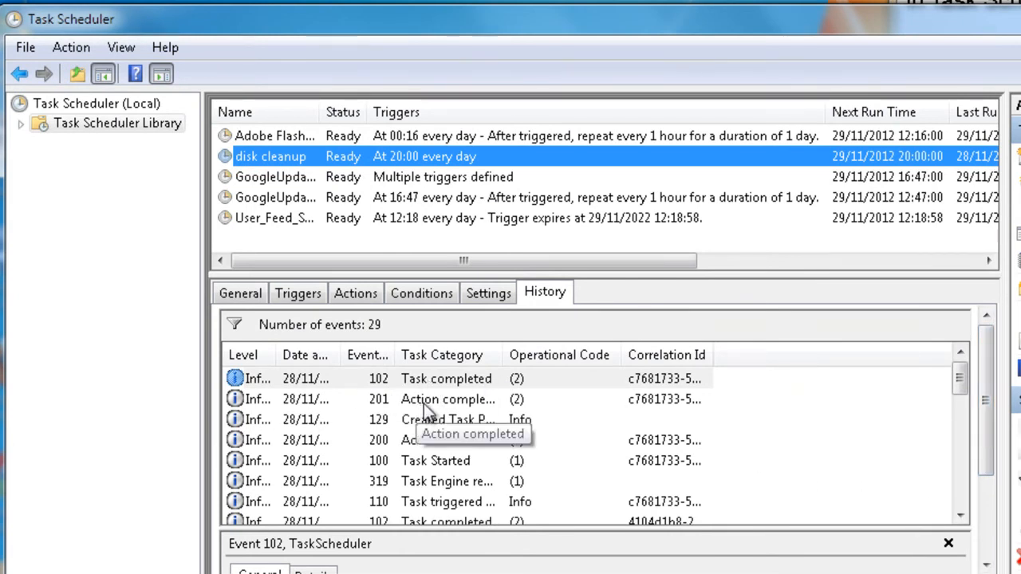
drag(502, 354, 674, 364)
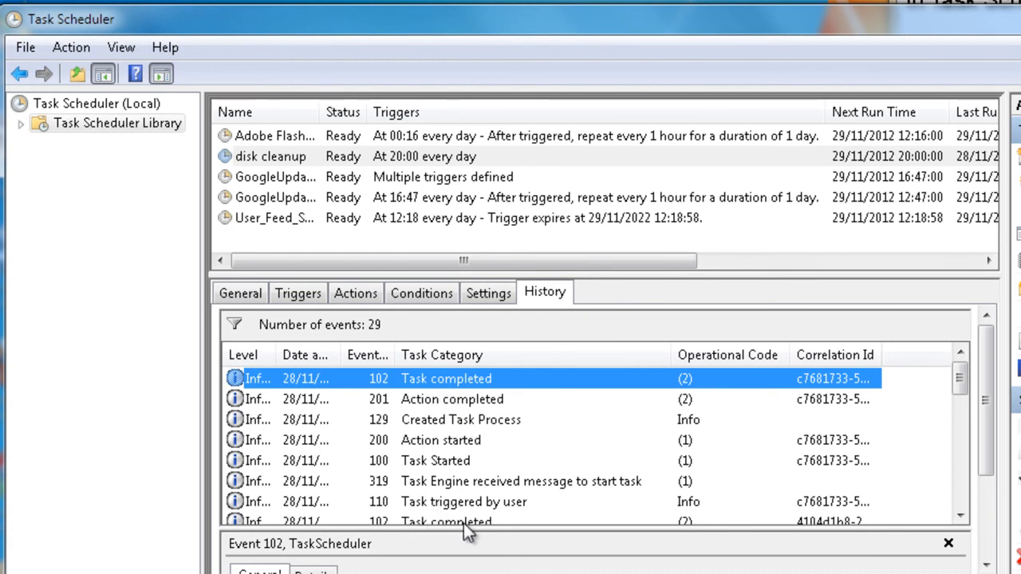
Step: Look further down the disk cleanup task's history and widen the Date and Time column to read the full timestamps
click(960, 515)
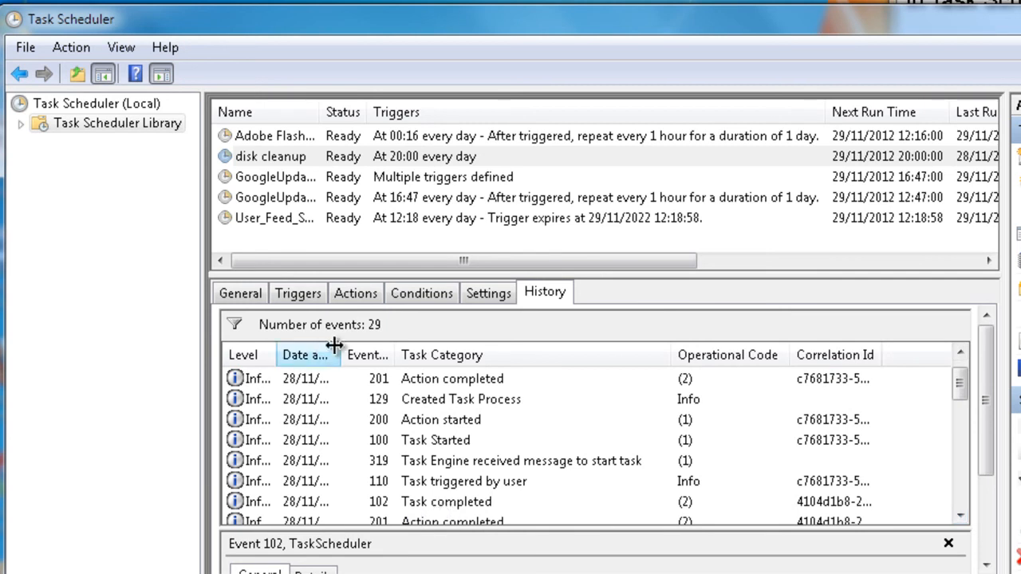
drag(344, 354, 449, 355)
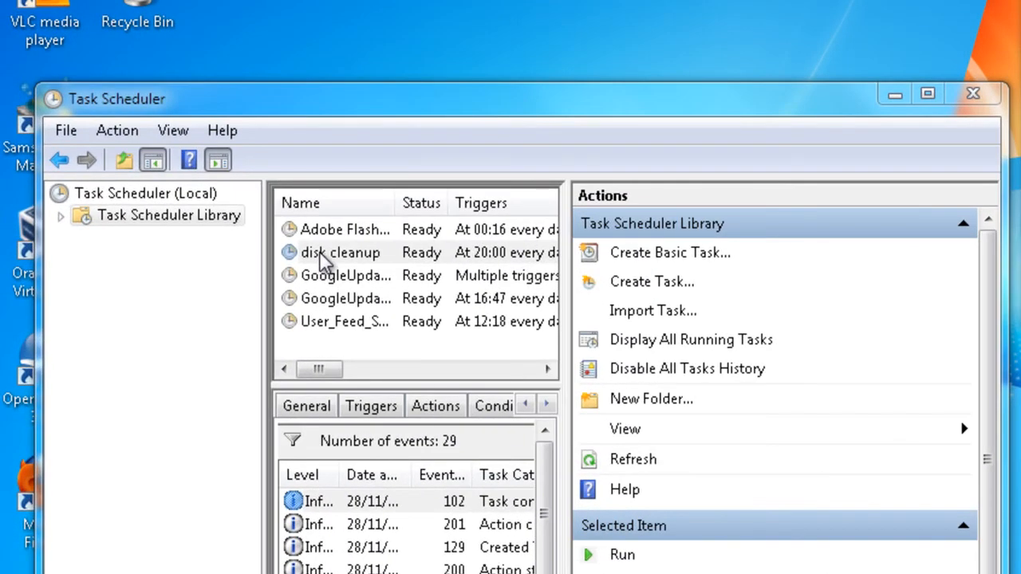
Step: Open the properties of the disk cleanup task and reposition the dialog to view its general settings
click(319, 254)
right_click(320, 254)
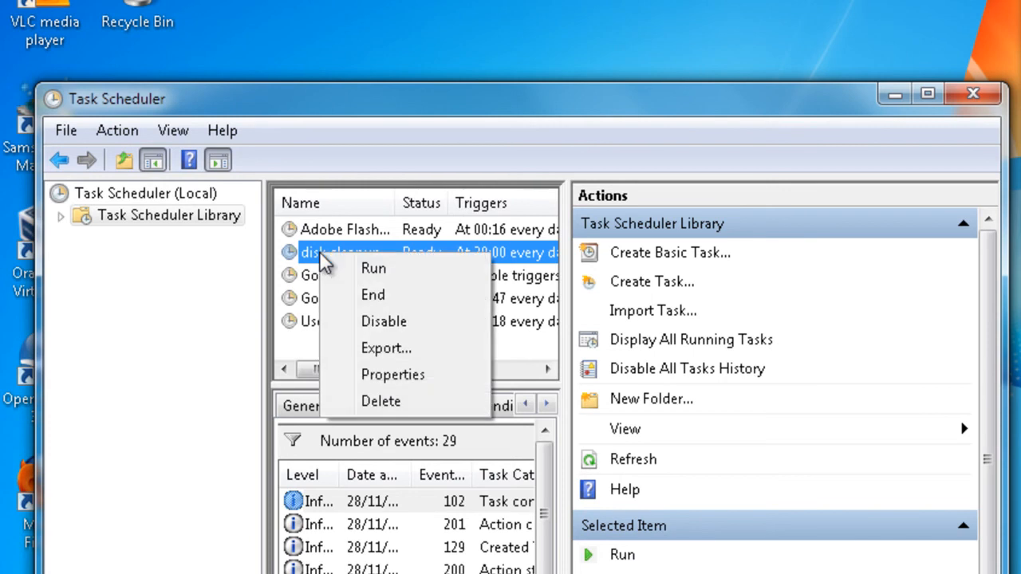
click(391, 374)
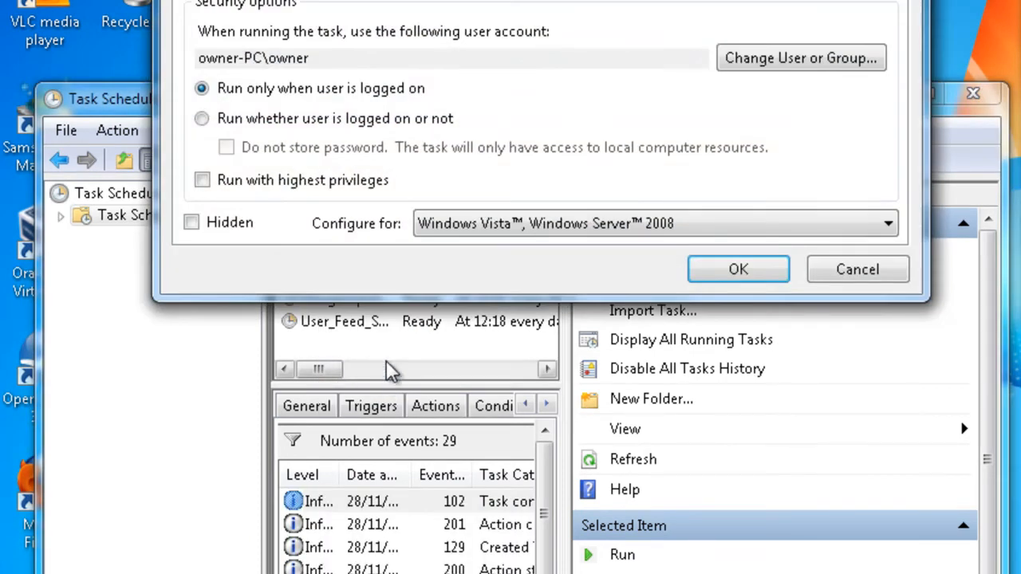
drag(305, 0, 252, 105)
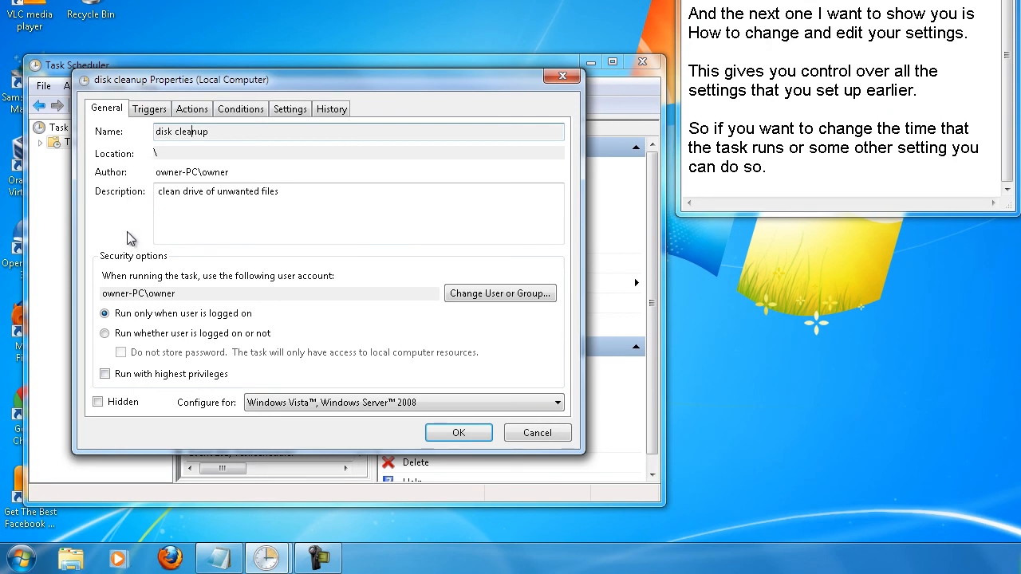
Step: Edit the disk cleanup task's daily trigger, entering 20 as the start hour, and accept the trigger settings
click(148, 112)
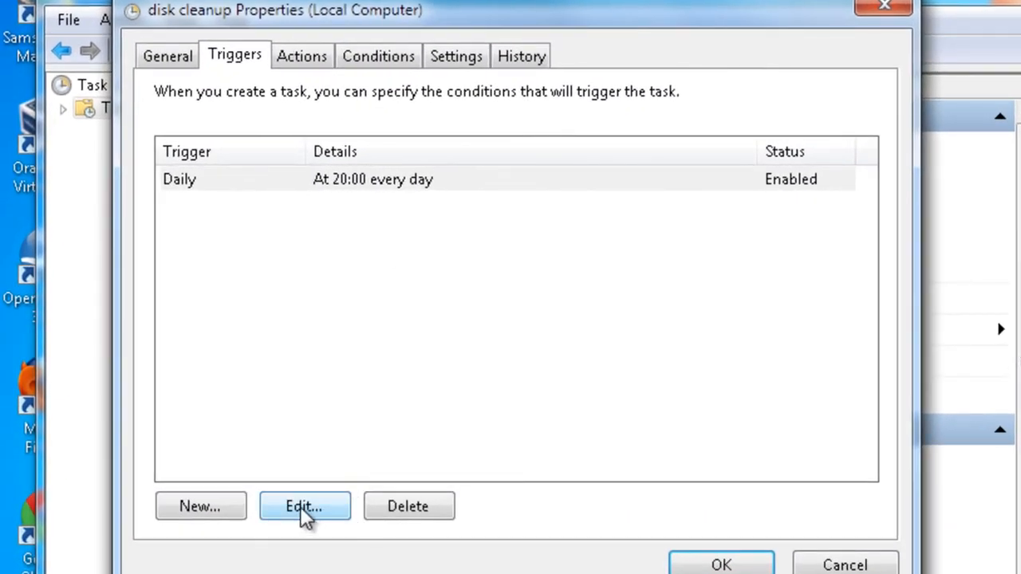
click(269, 180)
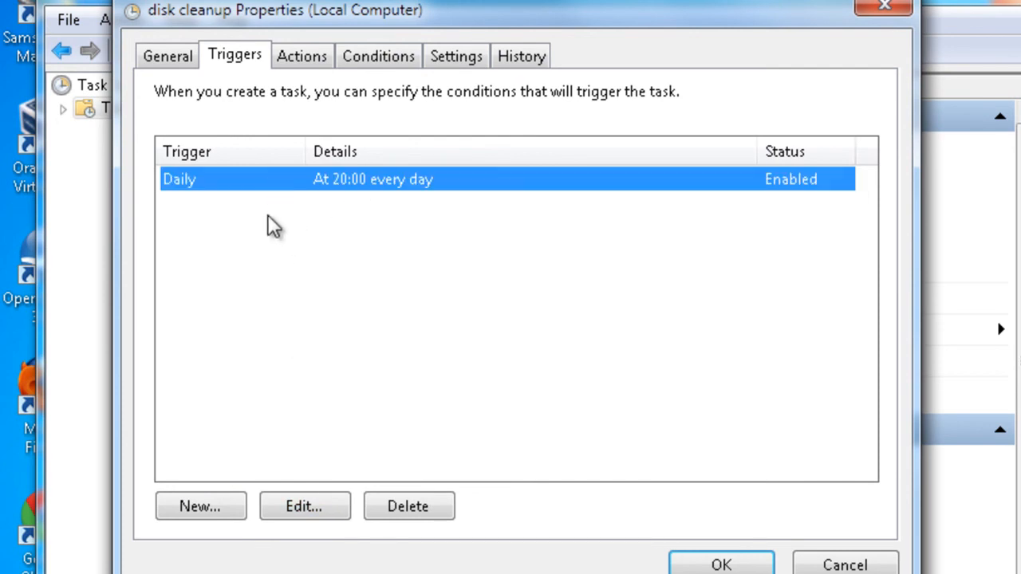
click(303, 507)
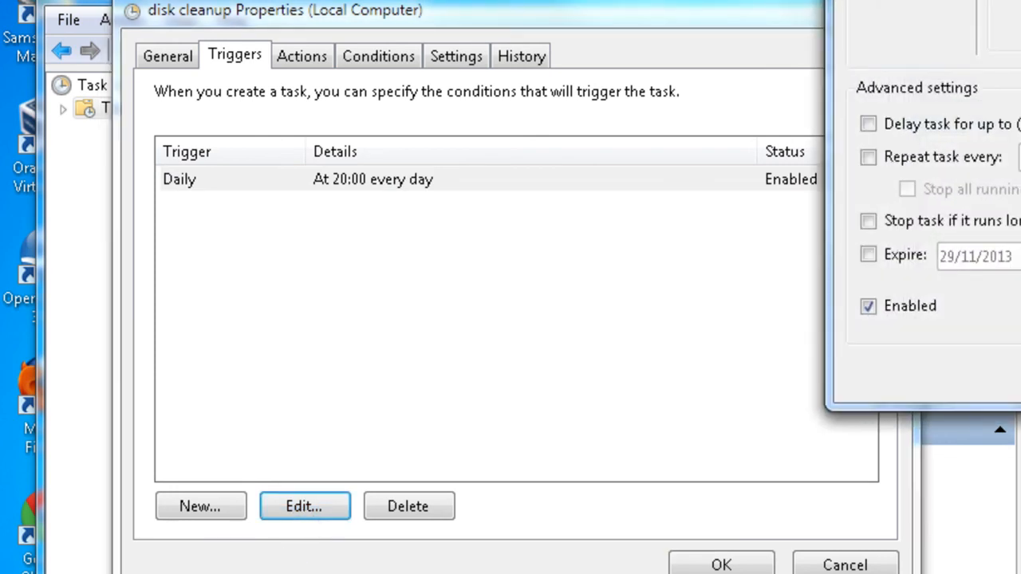
drag(1017, 3, 478, 10)
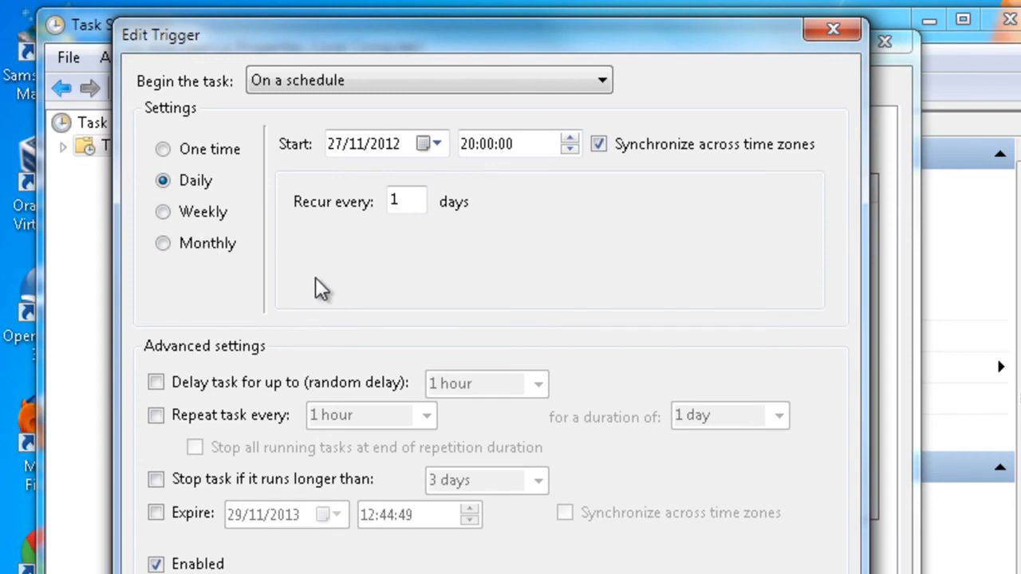
click(474, 143)
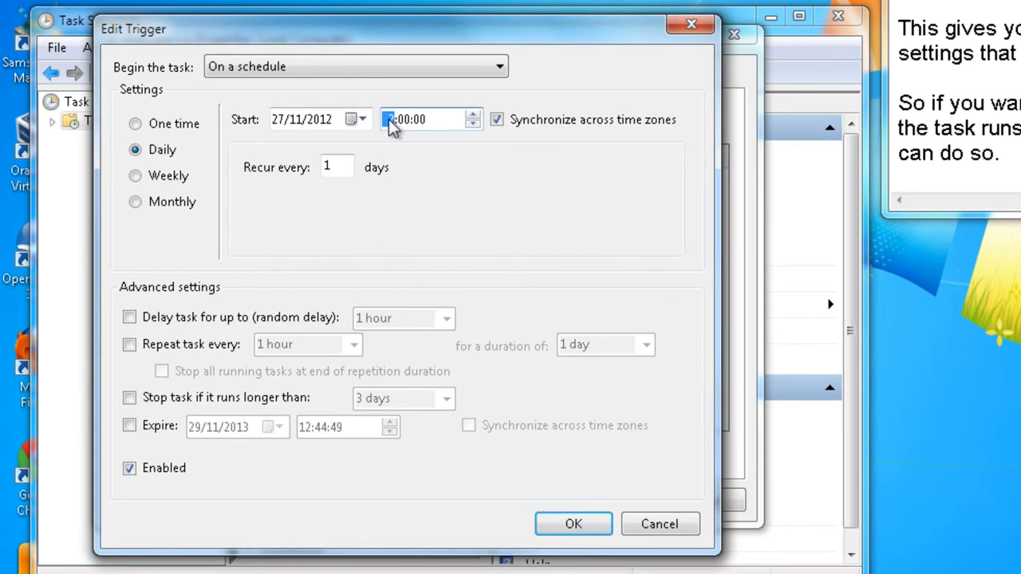
text(20)
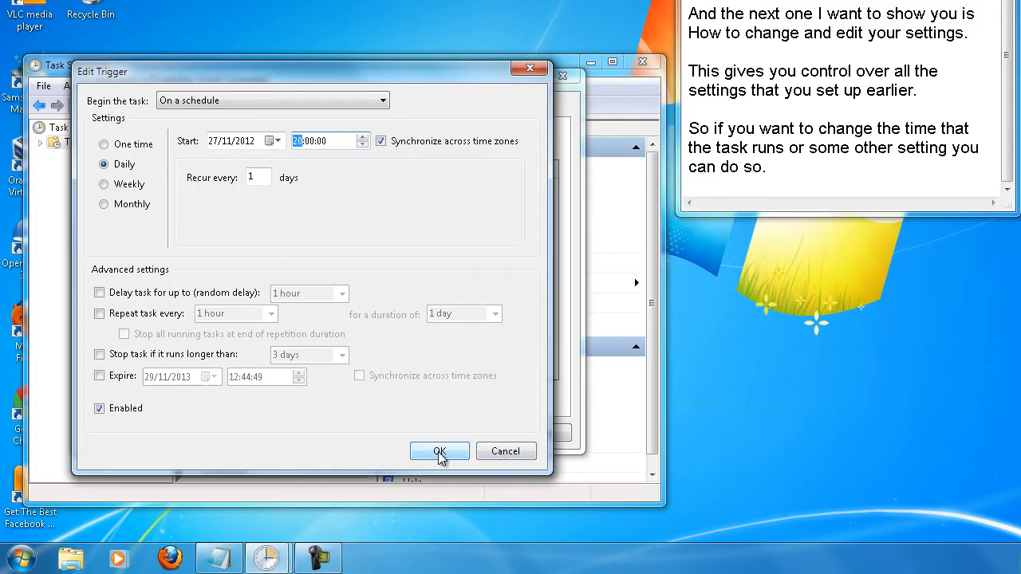
click(439, 451)
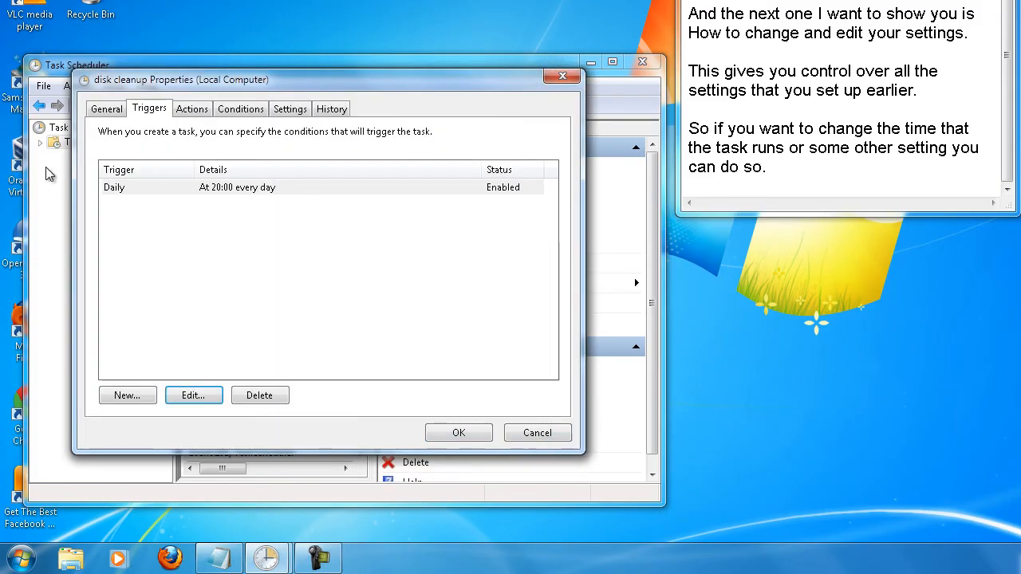
Step: Review the task's actions, conditions, settings and history in its properties, widening the Date and Time column, and accept the dialog
click(190, 110)
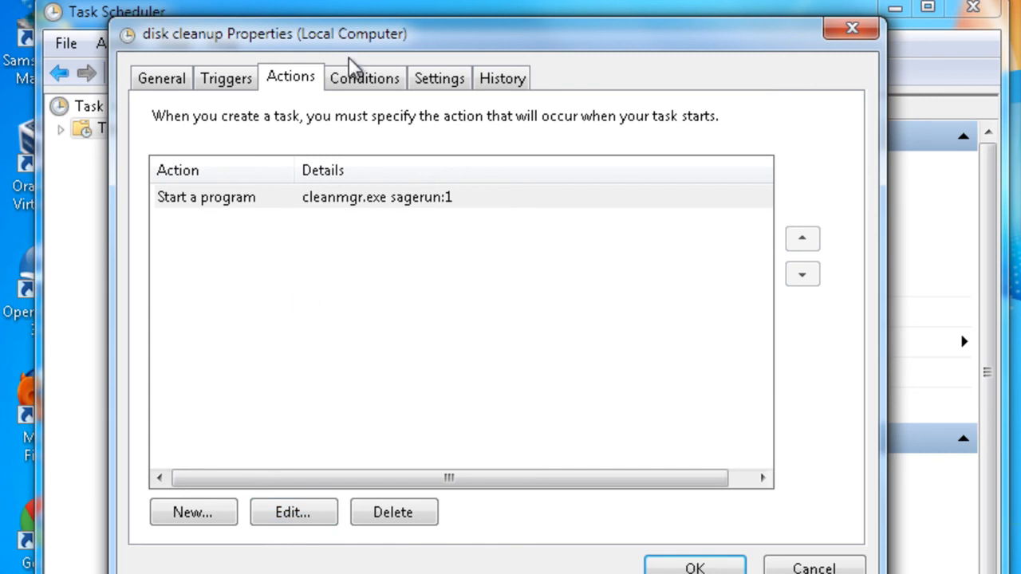
click(355, 78)
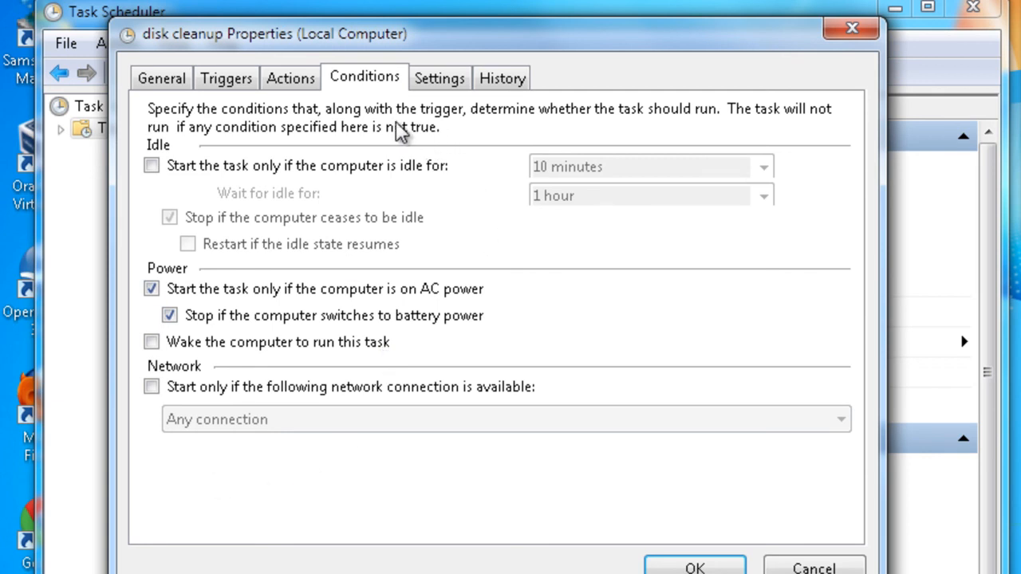
click(440, 81)
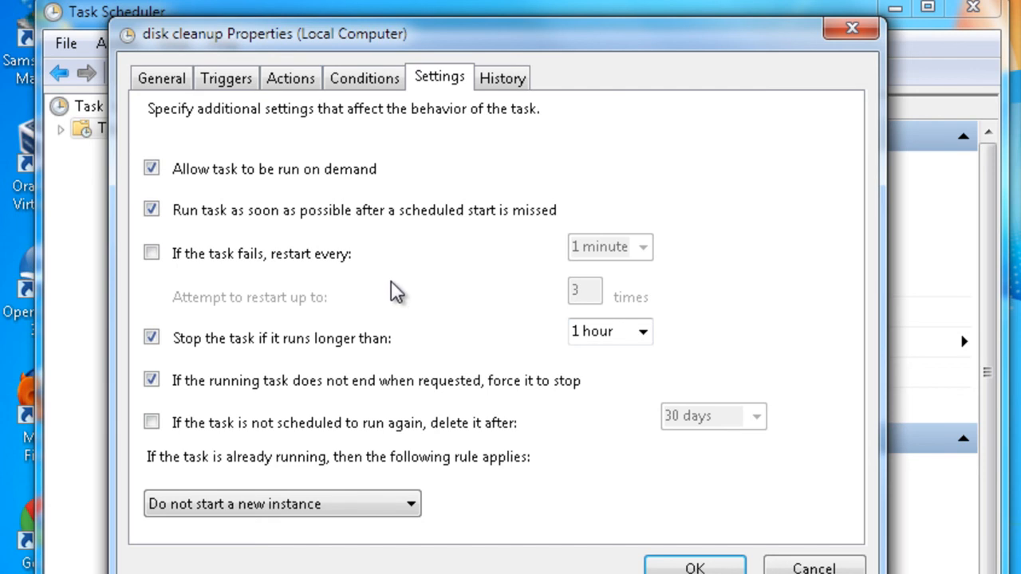
click(503, 79)
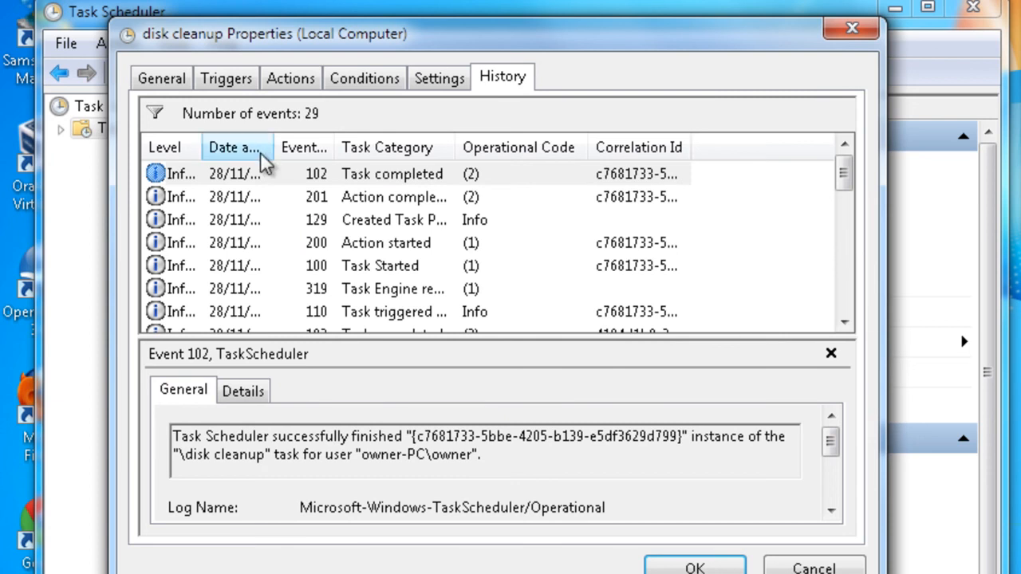
drag(273, 144, 389, 148)
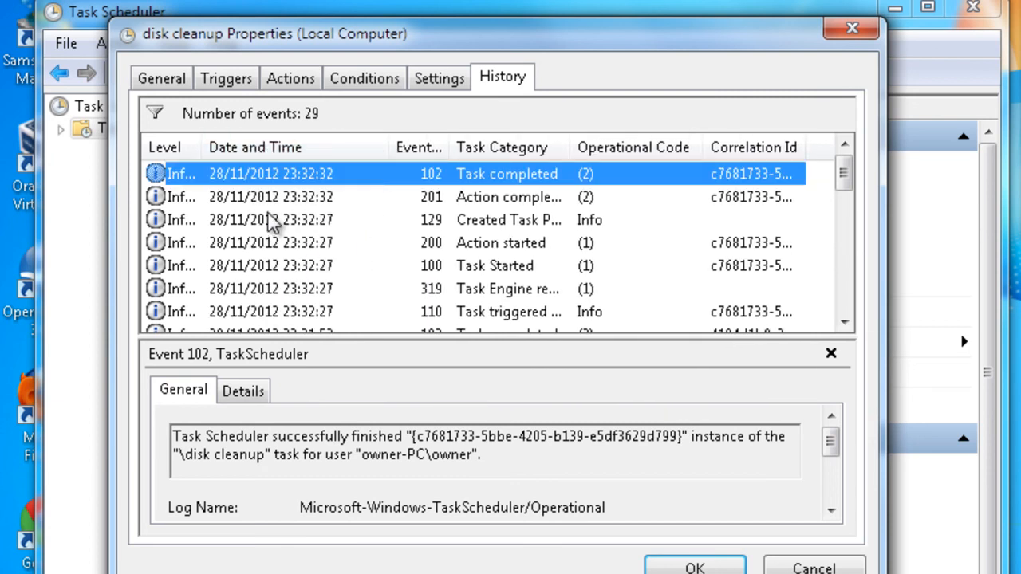
click(688, 568)
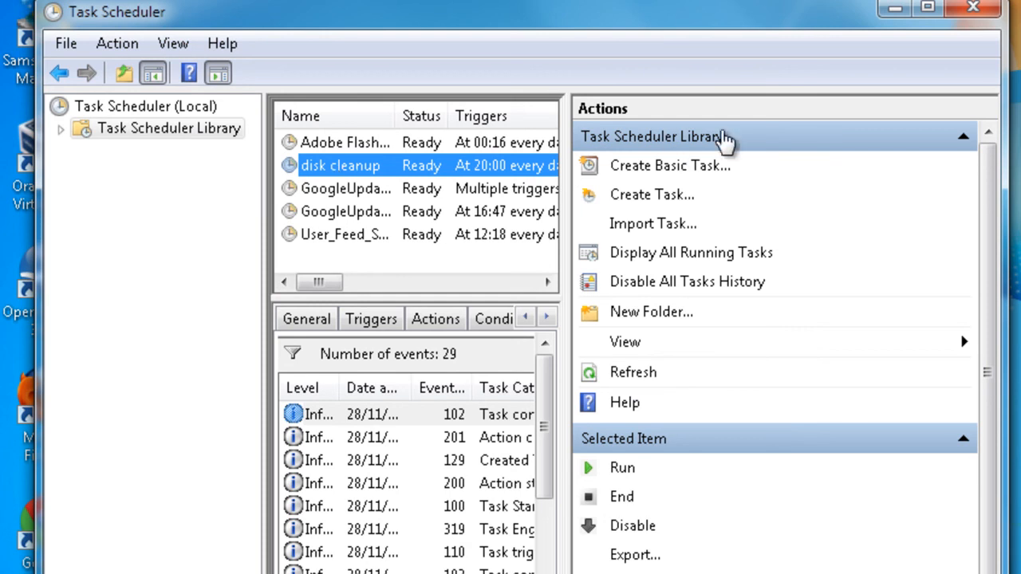
Step: Widen the Task Scheduler window and display the commands available for the disk cleanup task, including Delete
drag(1004, 216, 1020, 215)
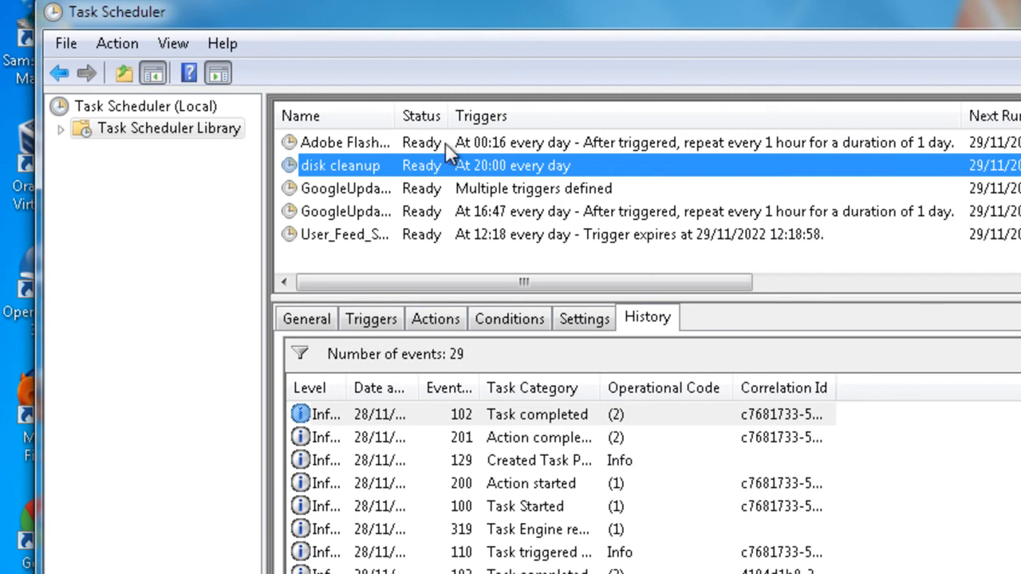
right_click(331, 165)
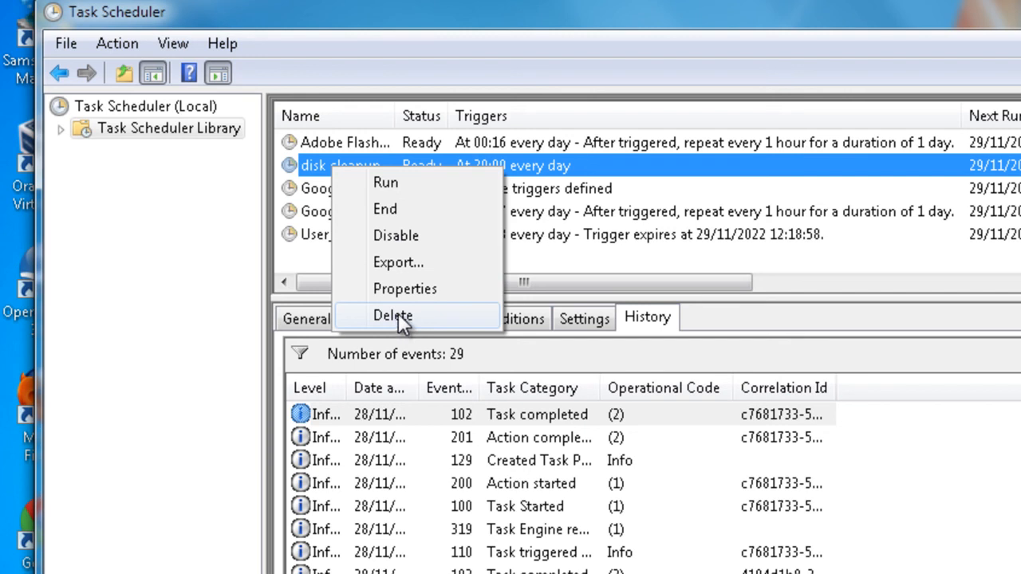
right_click(312, 169)
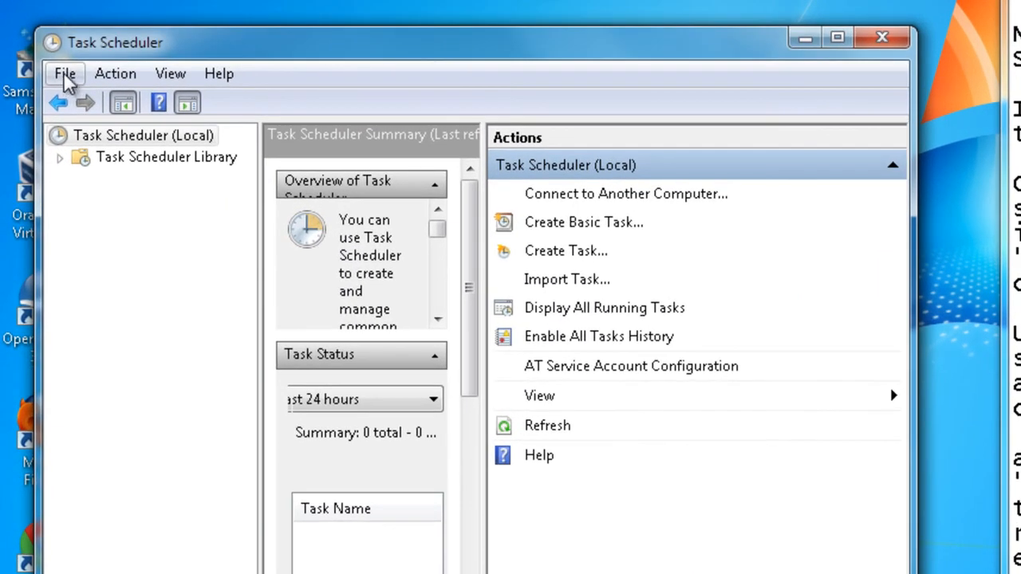
Step: Close Task Scheduler to return to the desktop
click(64, 75)
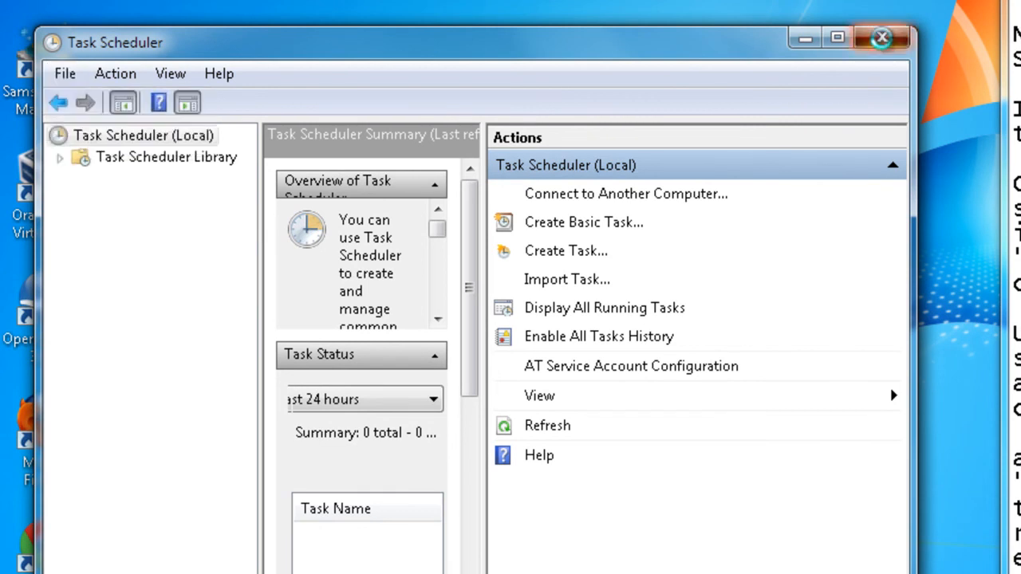
click(883, 40)
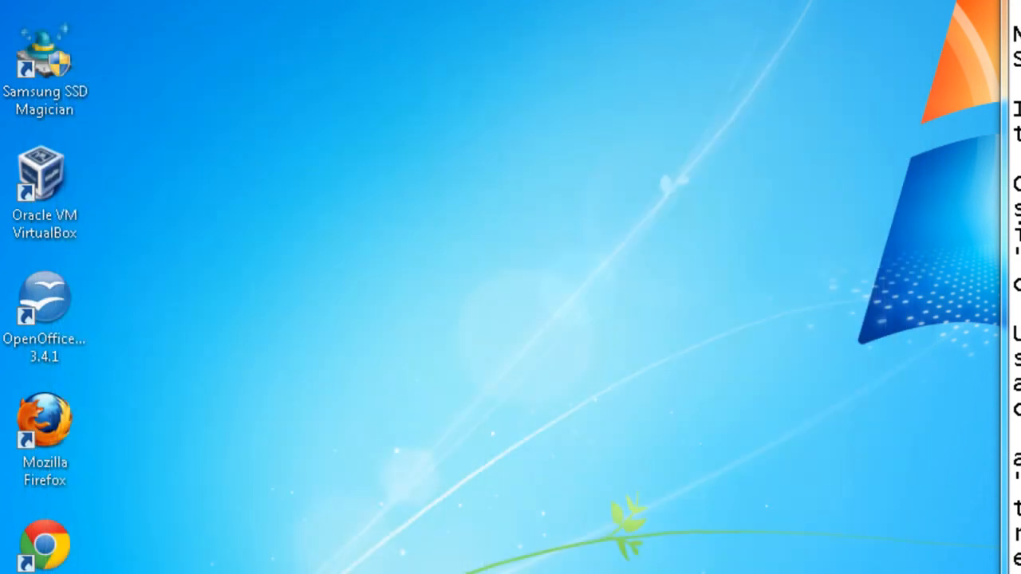